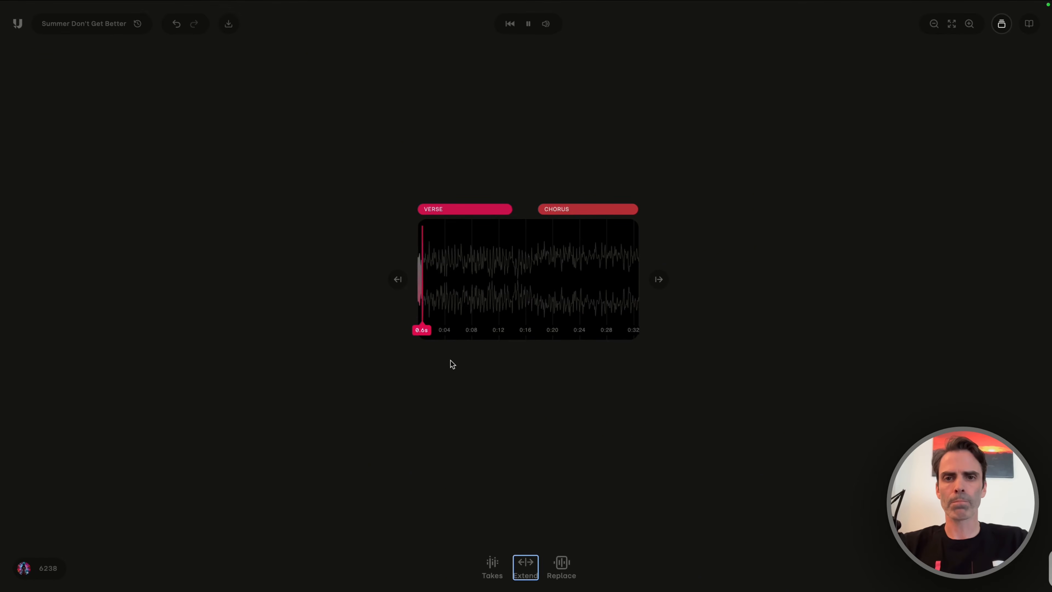
Listen to parts of the verse and the chorus, stop playback and return the playhead to the song's start.
left_click(502, 286)
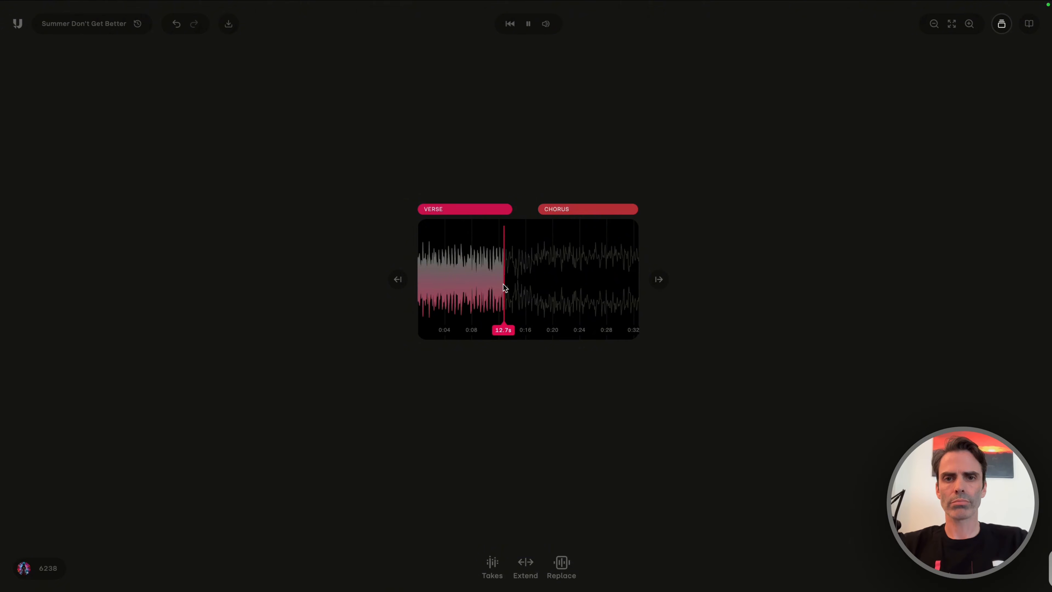
left_click(585, 283)
key("space")
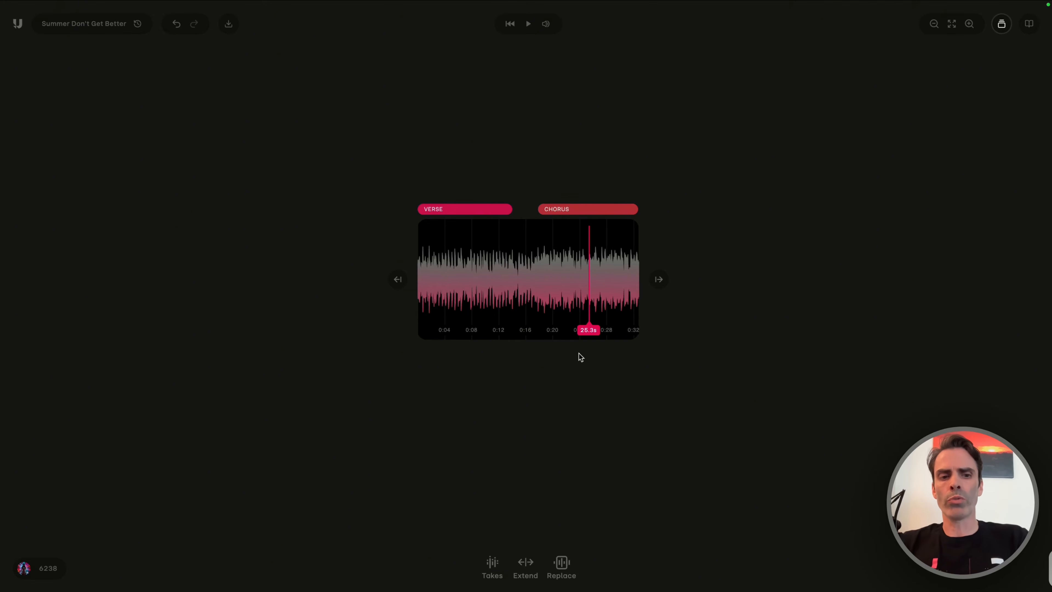
key("Return")
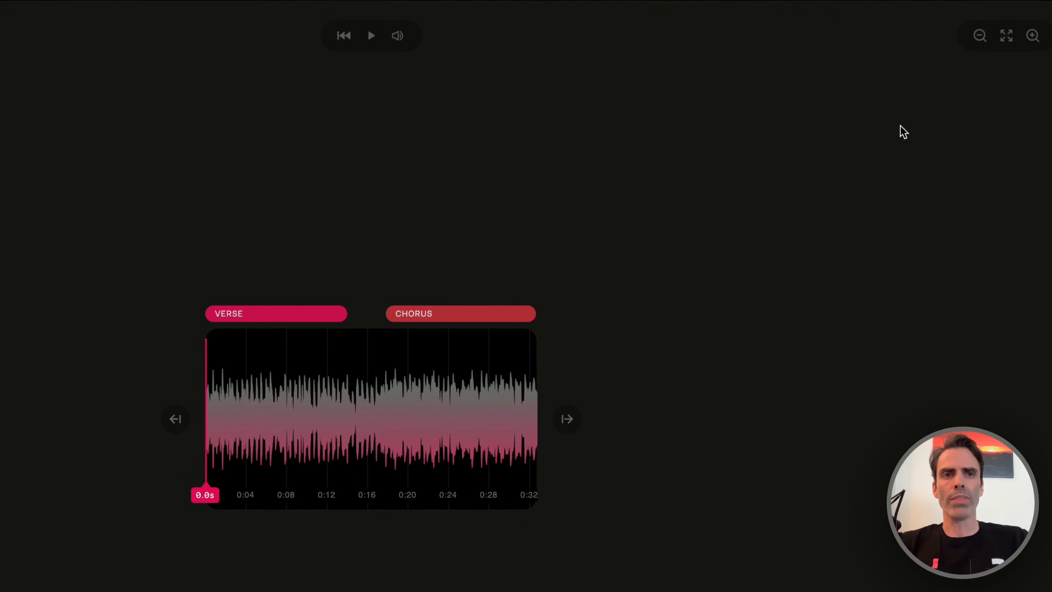
Hide and show the section labels above the waveform, and open the song's lyrics.
key("super+equal")
key("super+equal")
key("super+equal")
key("super+equal")
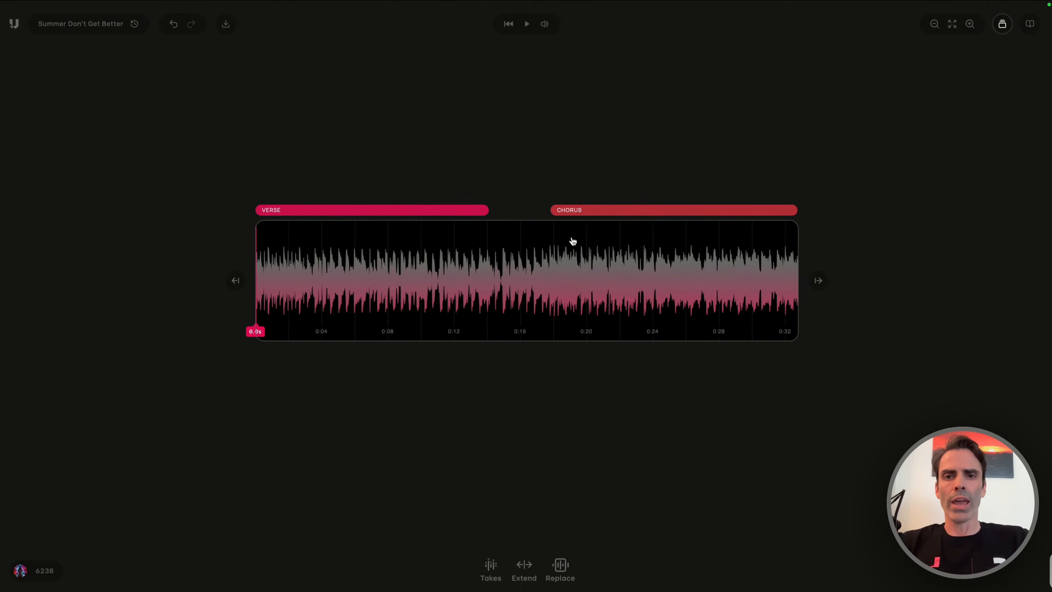
scroll(509, 281, "up", 2)
scroll(508, 284, "down", 5)
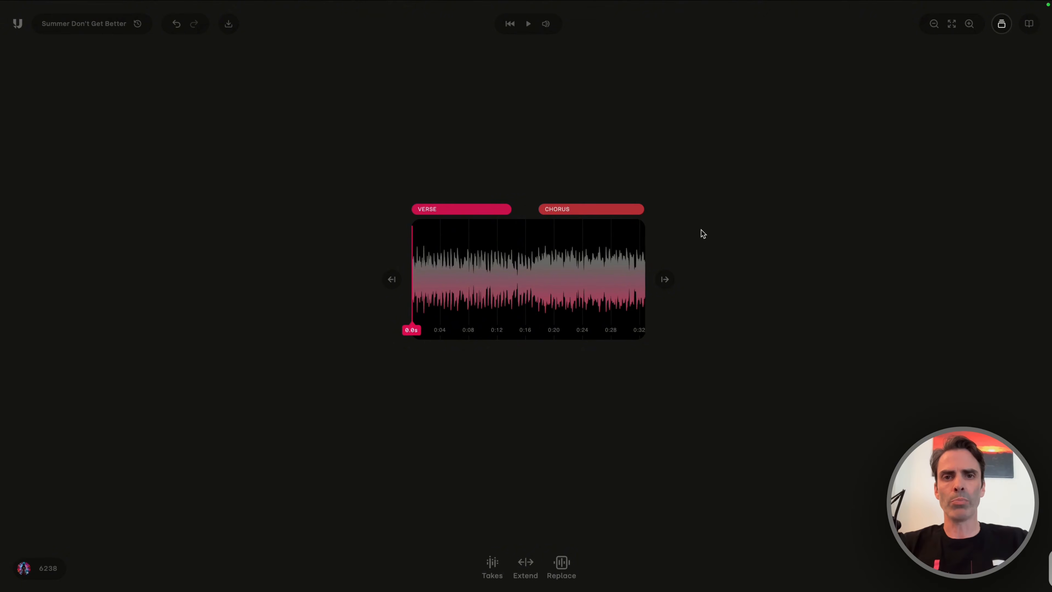
left_click(1001, 23)
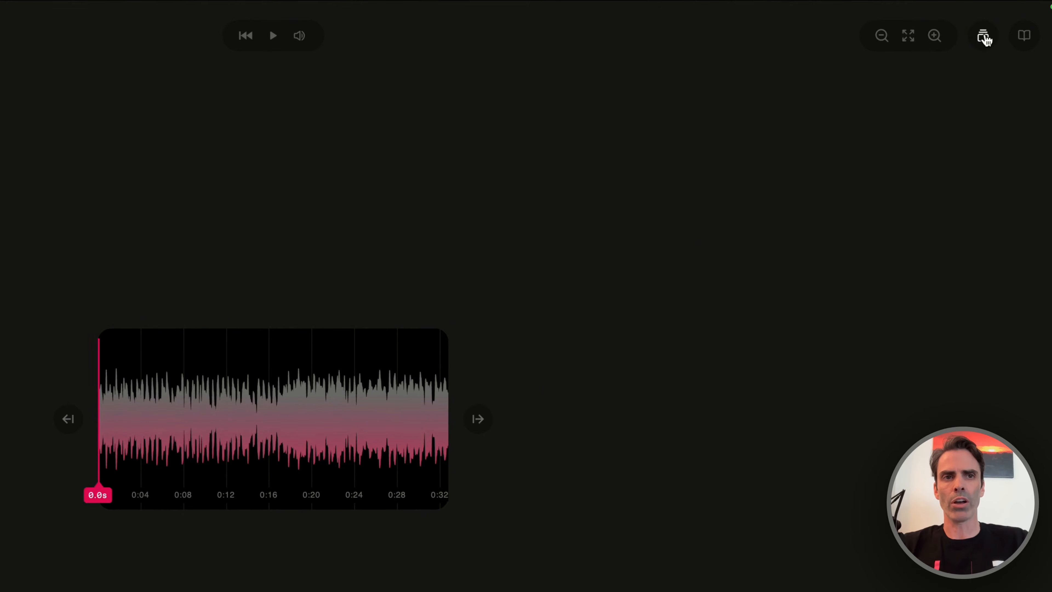
left_click(982, 37)
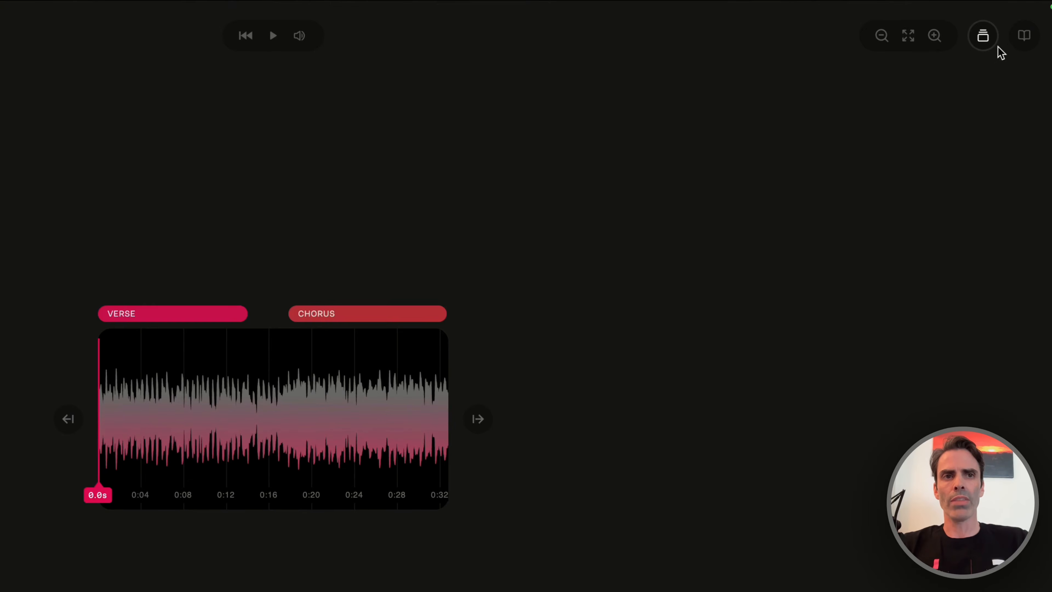
left_click(1024, 37)
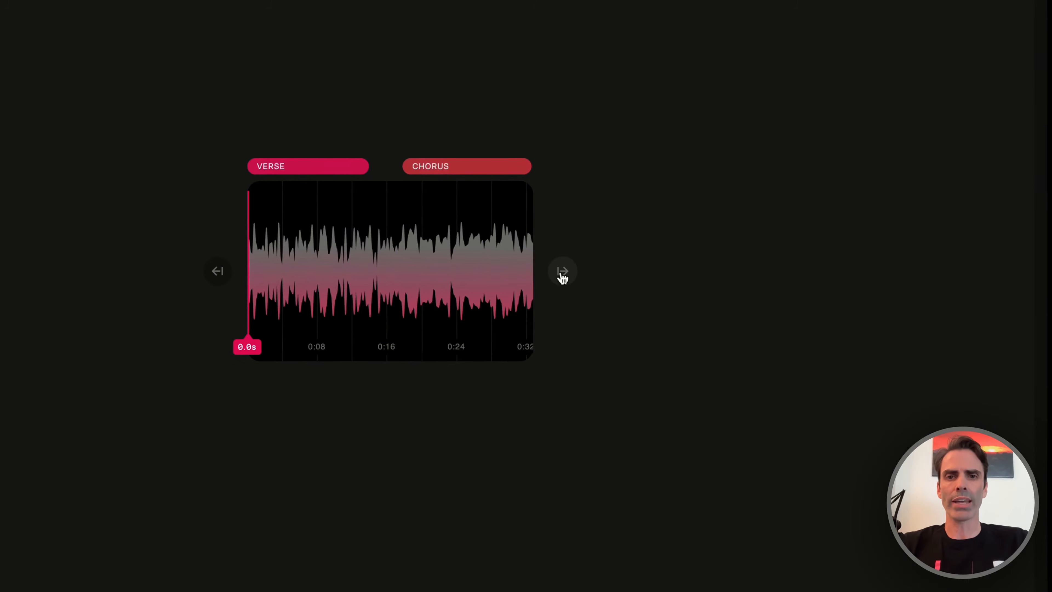
Start an extension after the end of the song and hide the lyrics.
left_click(562, 276)
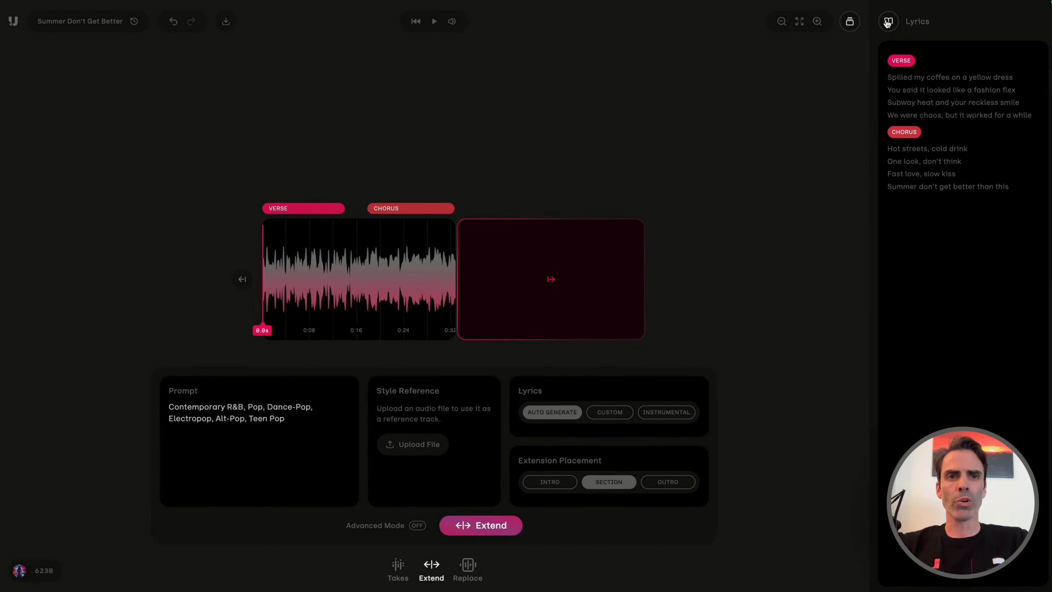
left_click(887, 23)
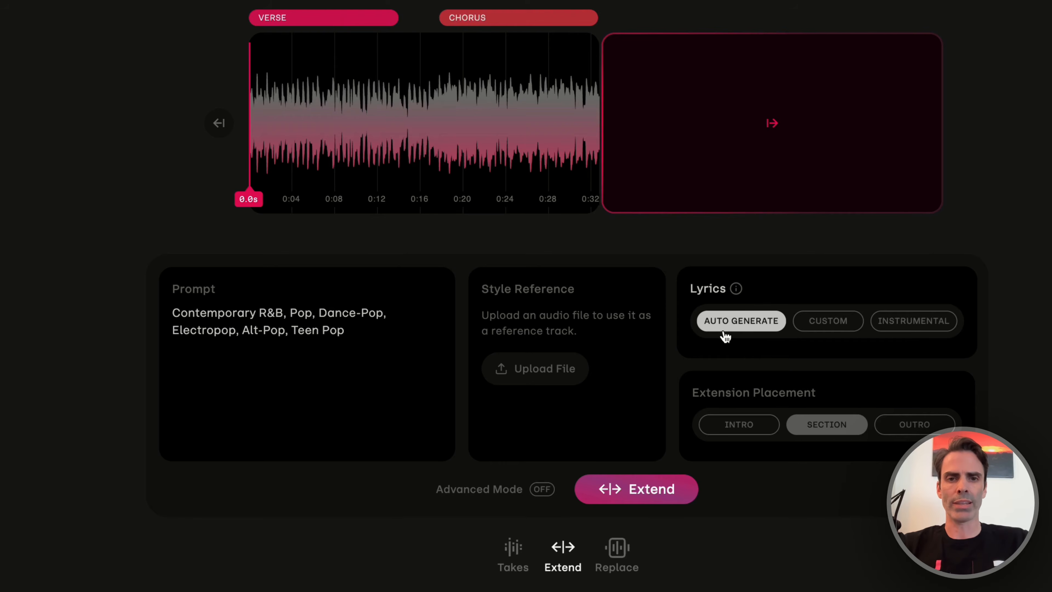
Try custom lyrics reading "Write my own lyrics" for the extension, and return to auto-generated lyrics.
left_click(829, 321)
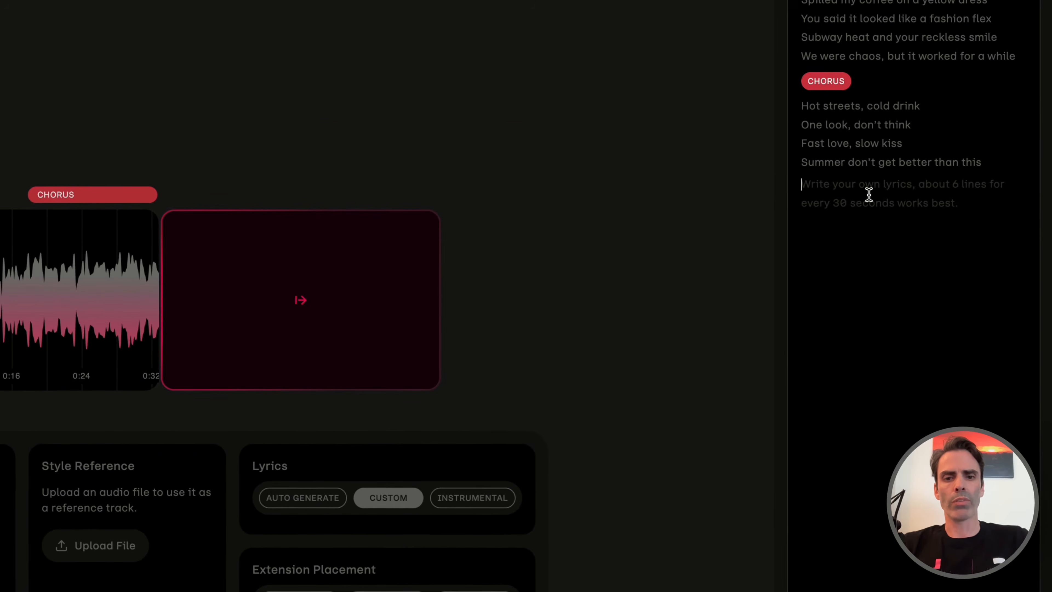
type("Write my")
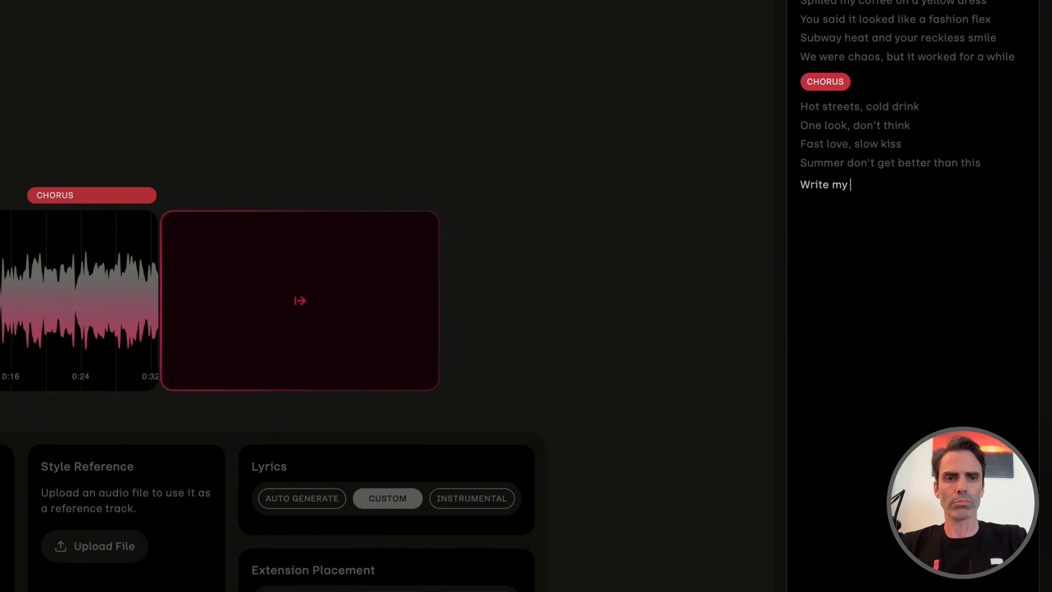
type(" own lyrics")
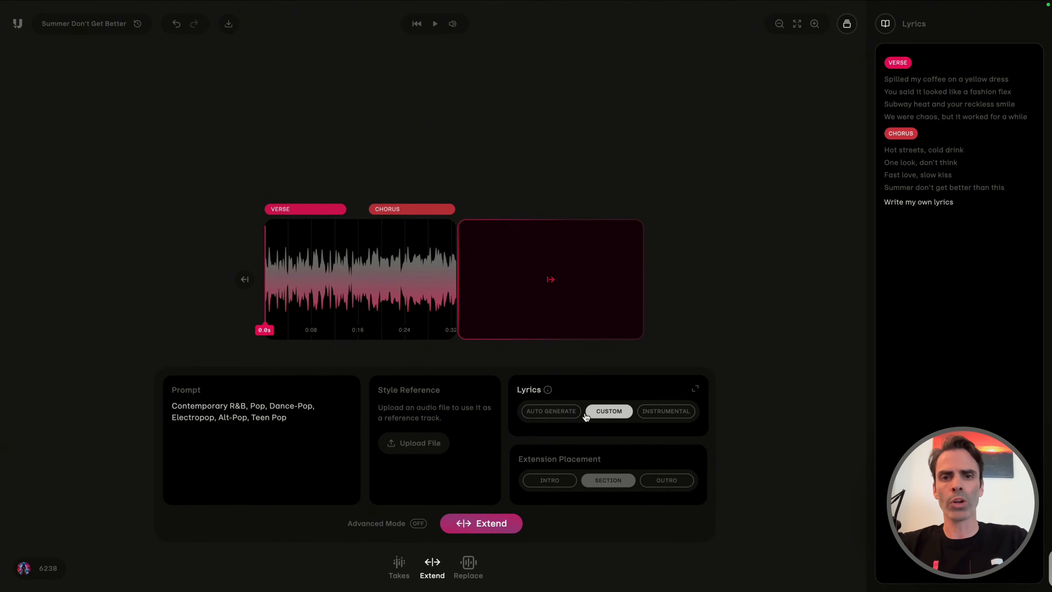
left_click(566, 412)
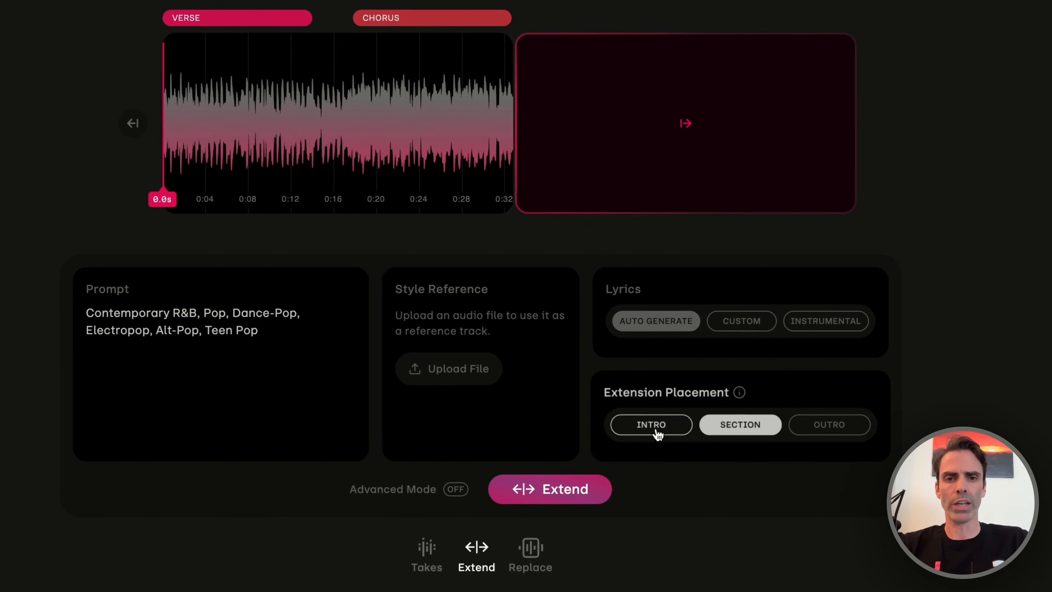
Try the Intro and Outro placements, set the extension placement to Section and generate the extension.
left_click(657, 434)
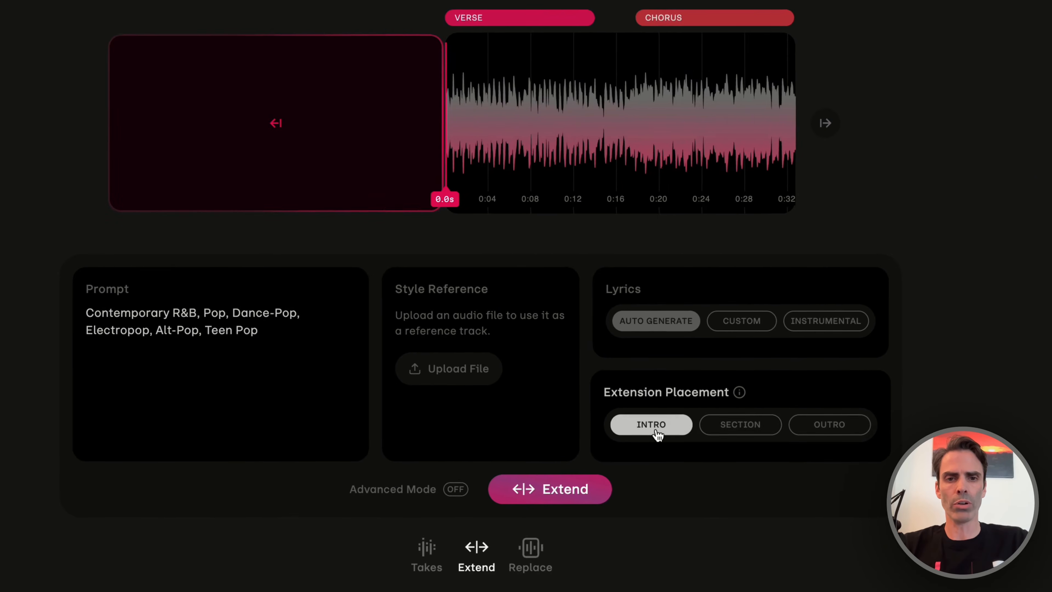
left_click(818, 427)
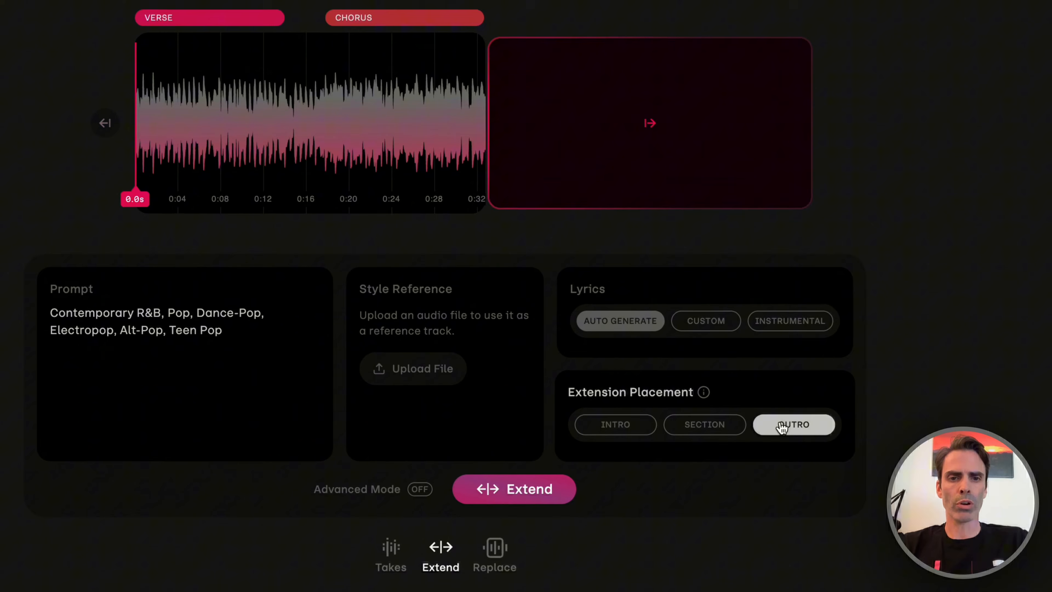
left_click(694, 434)
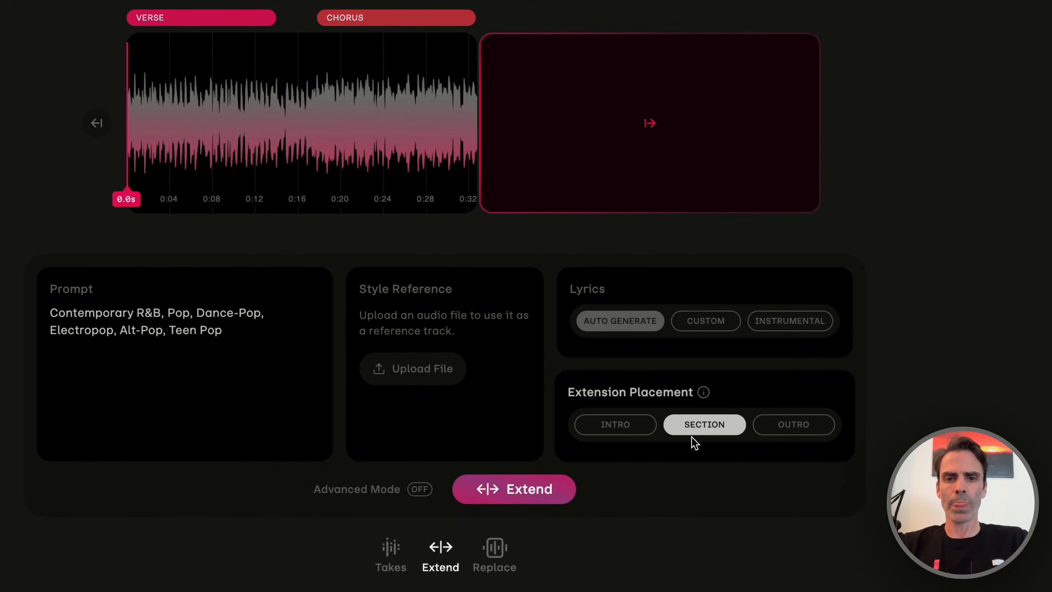
left_click(547, 493)
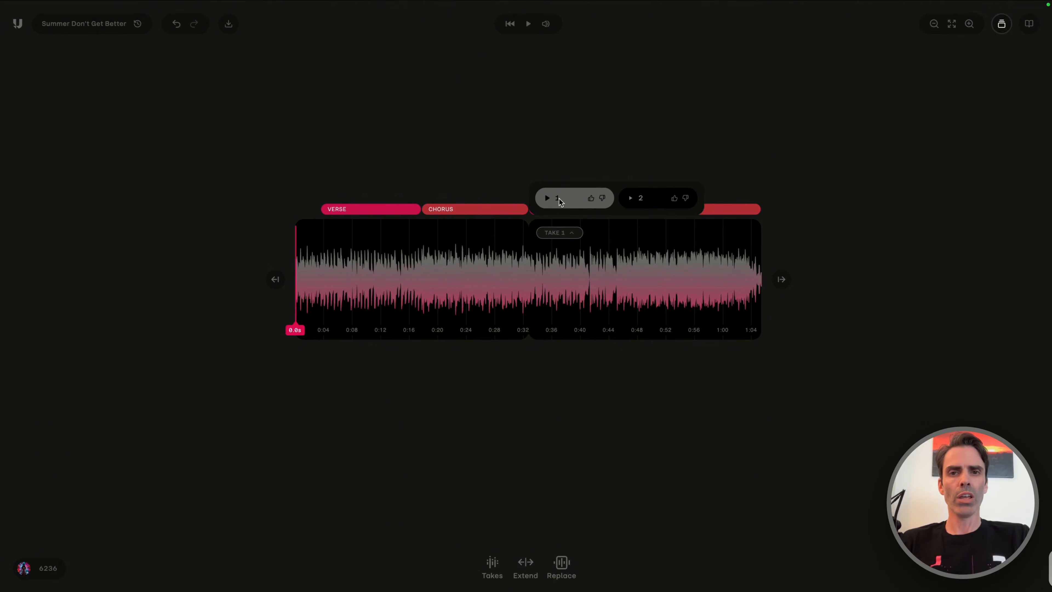
Preview takes 1 and 2 of the new extension, switch to take 2 and pause playback.
left_click(547, 197)
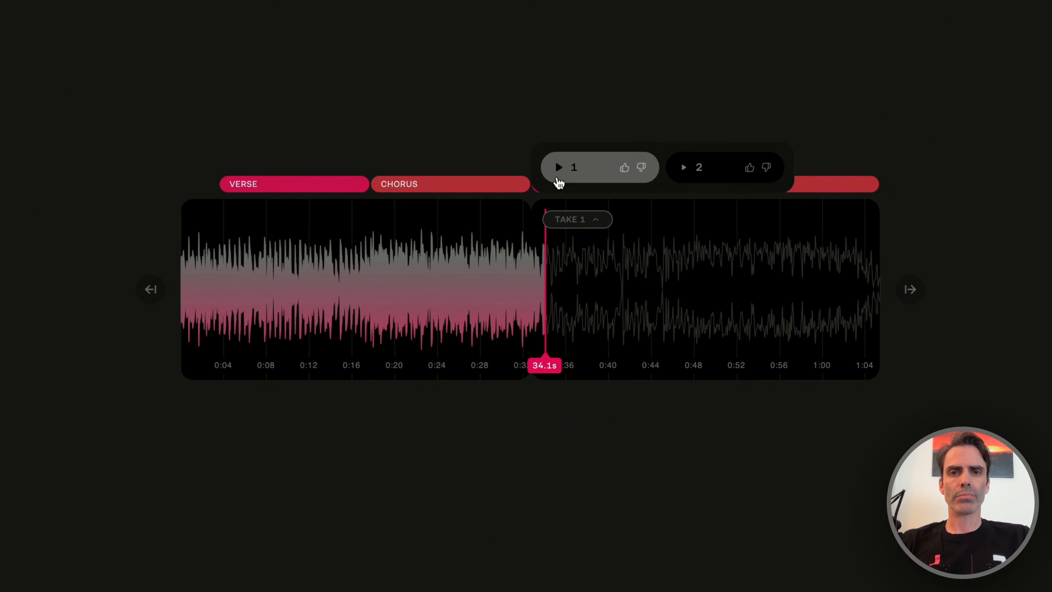
left_click(683, 168)
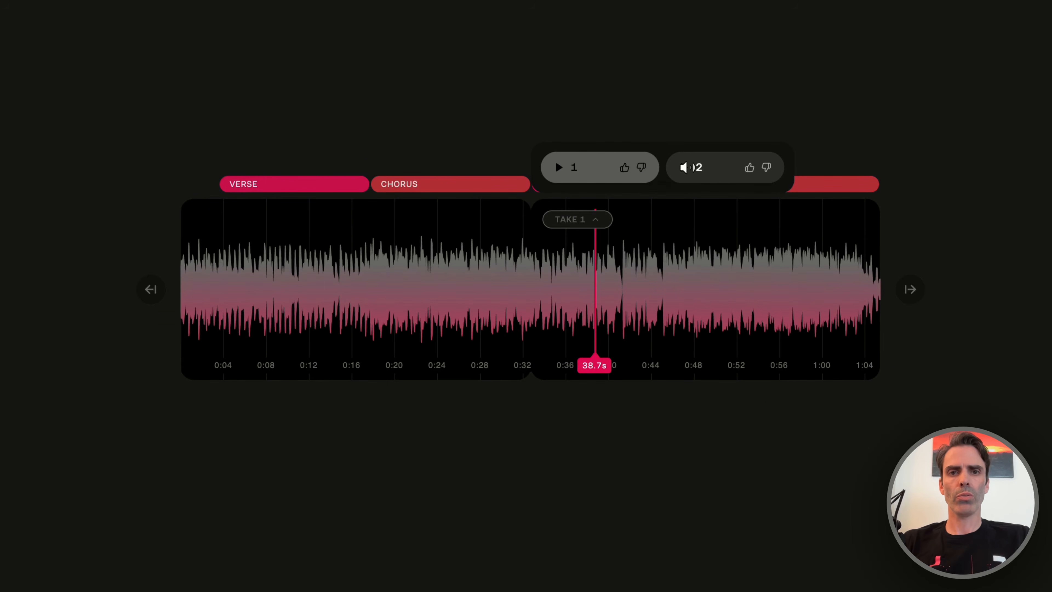
left_click(683, 168)
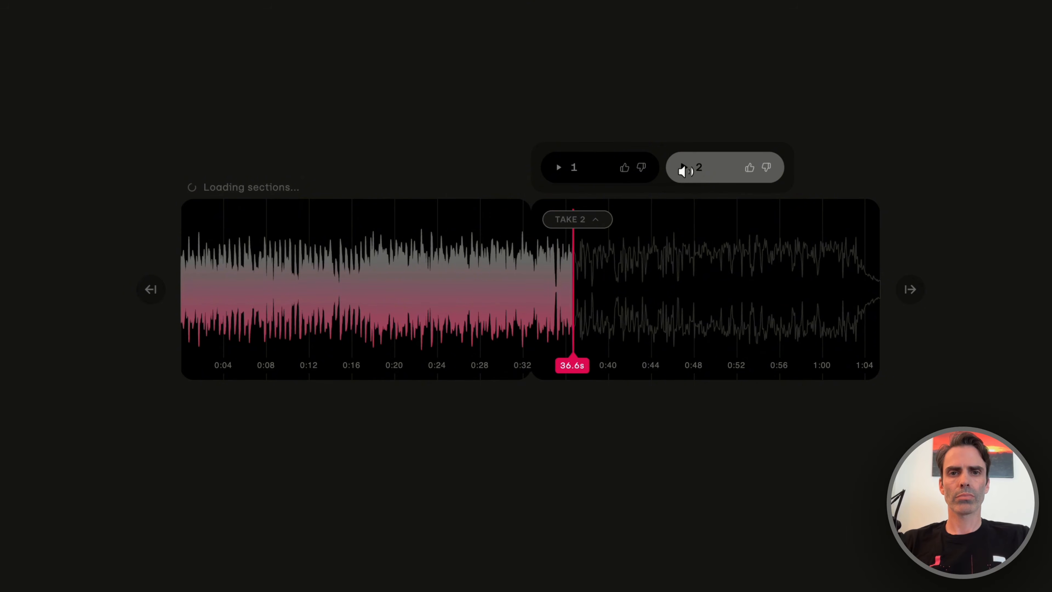
key("space")
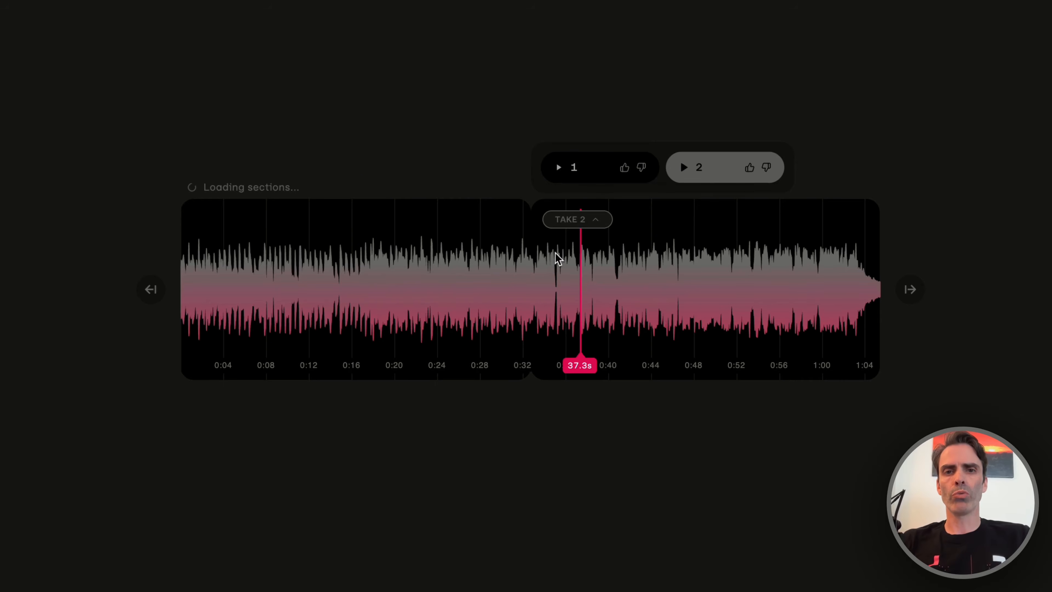
Play from just before the join at about 29 s and compare takes 1 and 2, leaving take 2 selected.
left_click(491, 293)
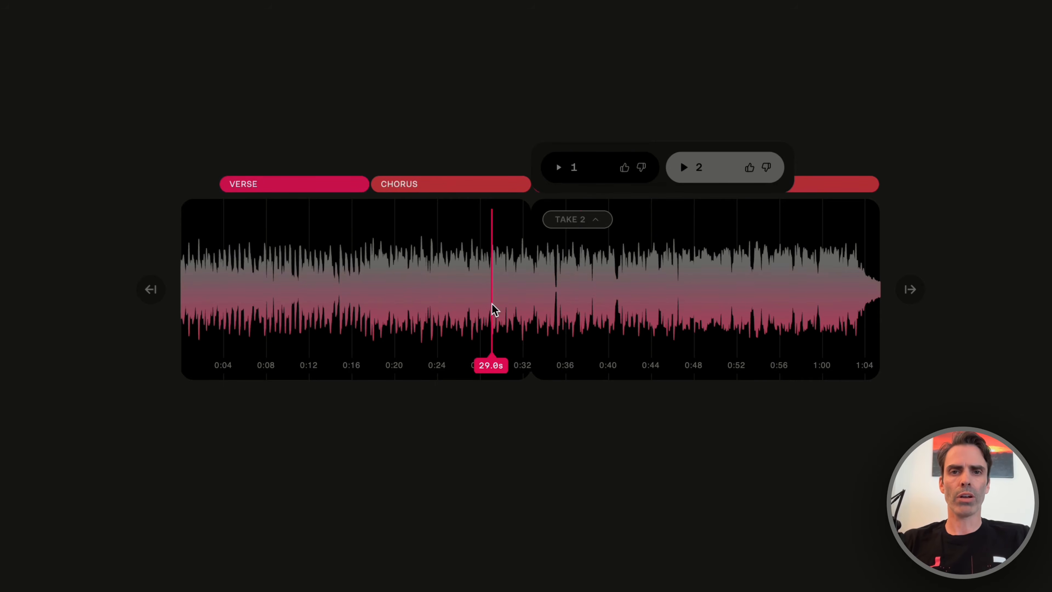
left_click(521, 293)
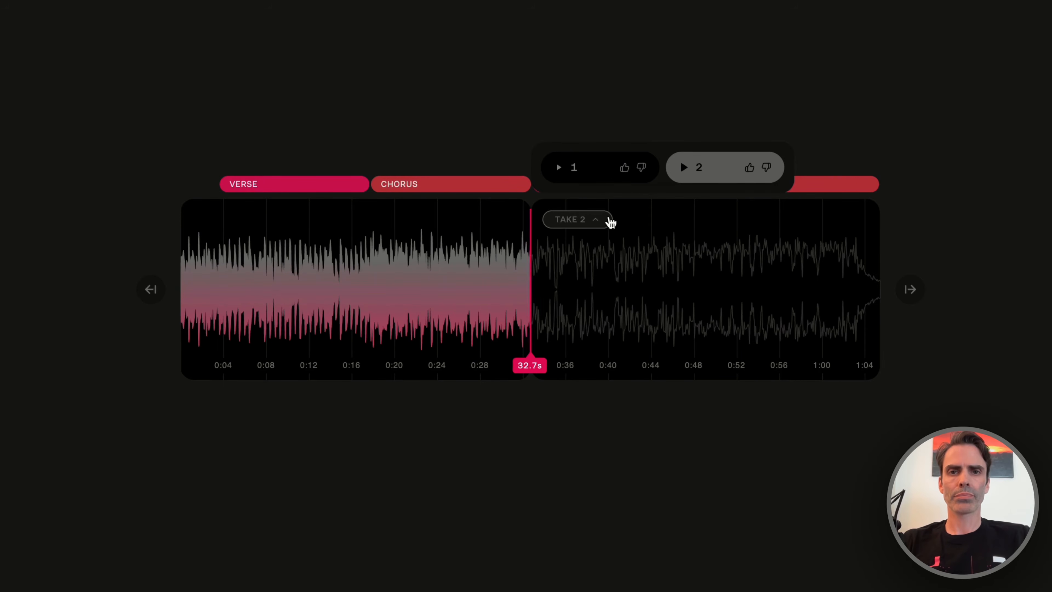
left_click(598, 176)
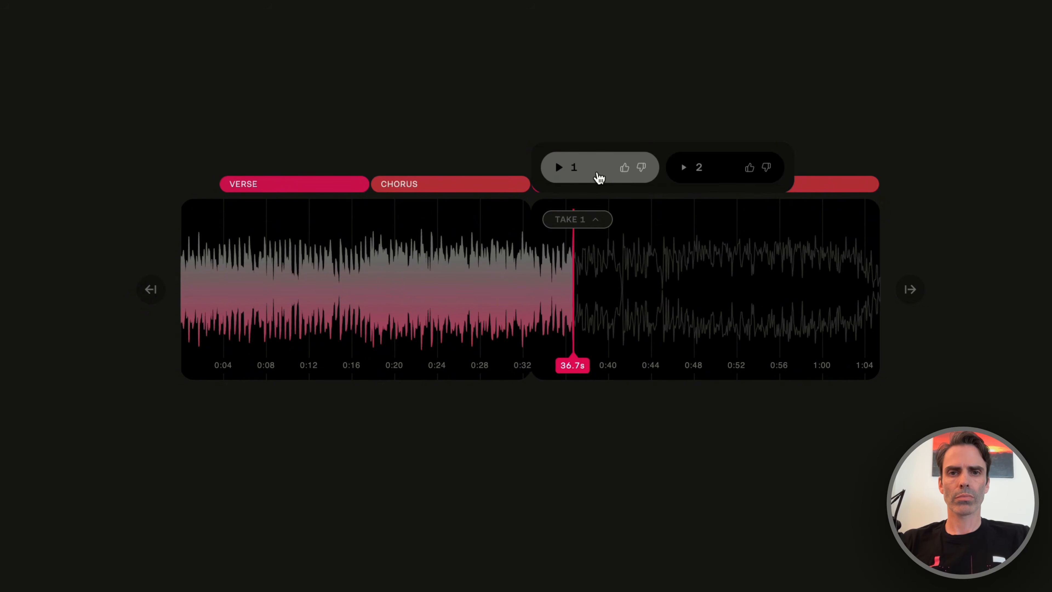
left_click(716, 171)
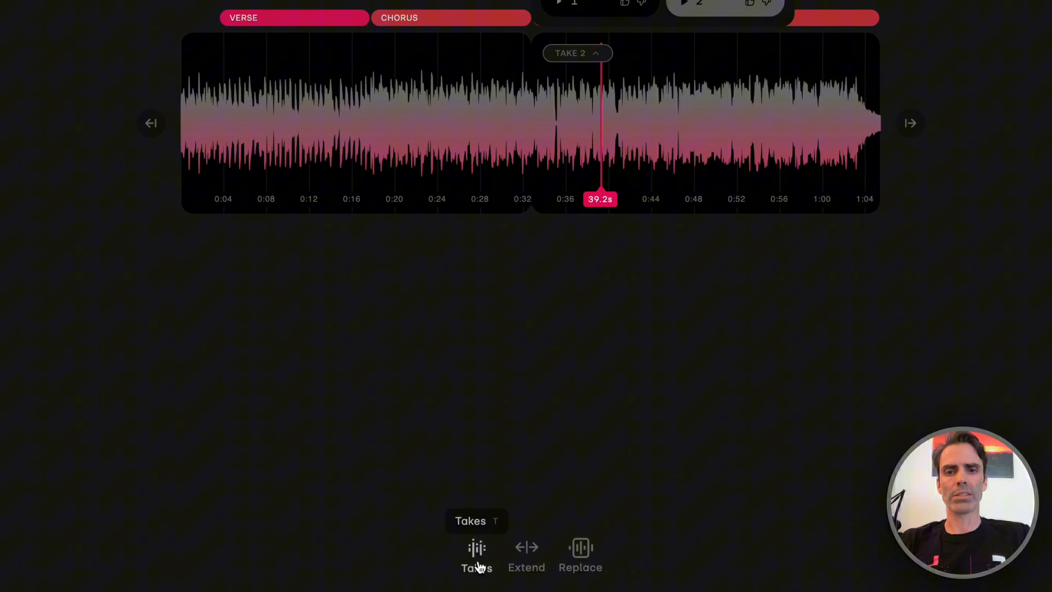
Generate more takes for the extension and switch to take 5 after auditioning take 3.
left_click(477, 564)
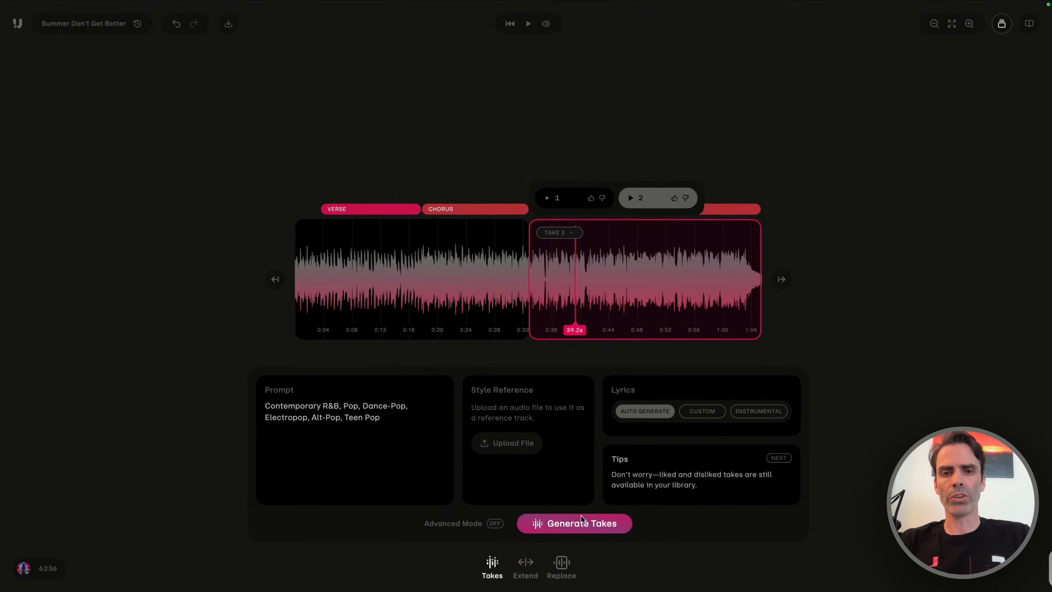
left_click(554, 528)
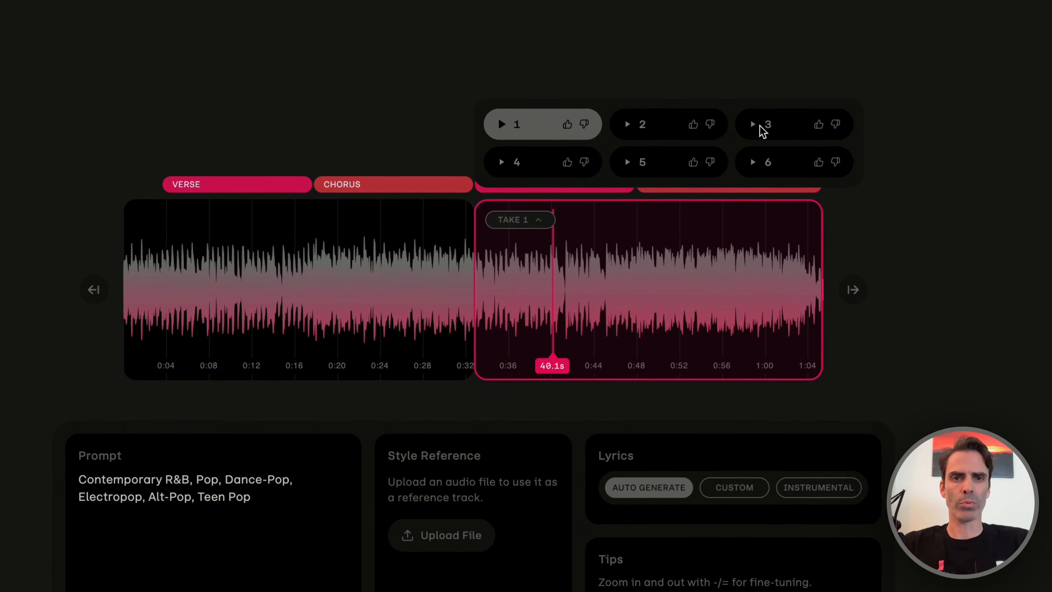
left_click(790, 65)
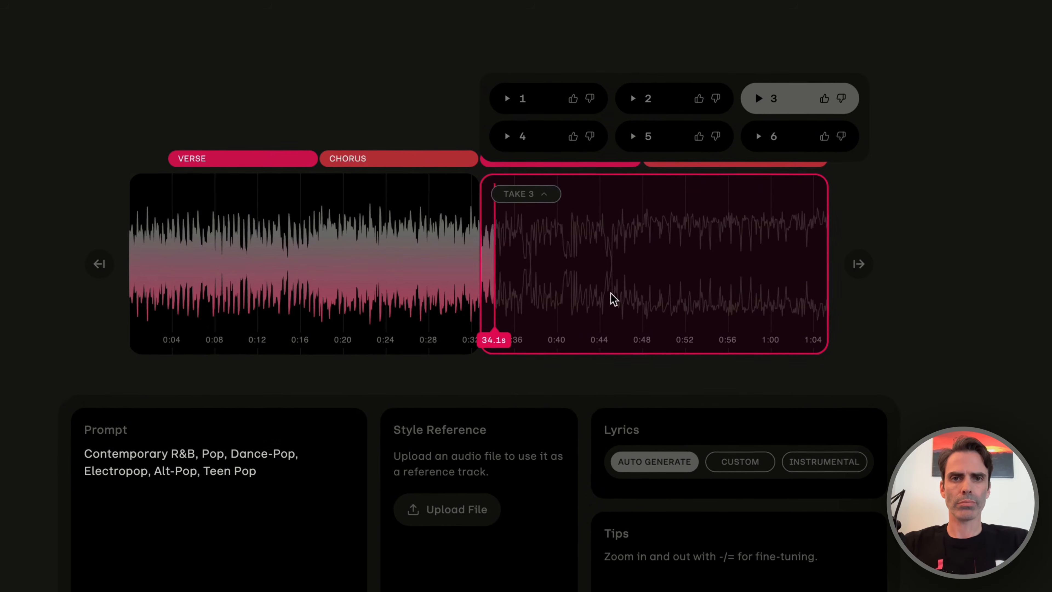
left_click(736, 251)
left_click(671, 144)
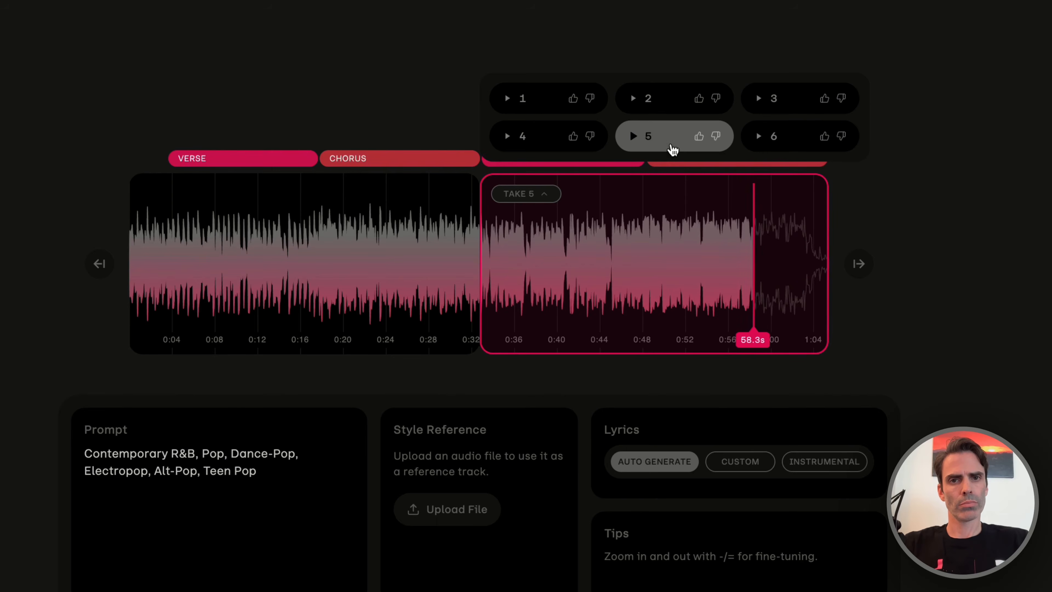
left_click(611, 272)
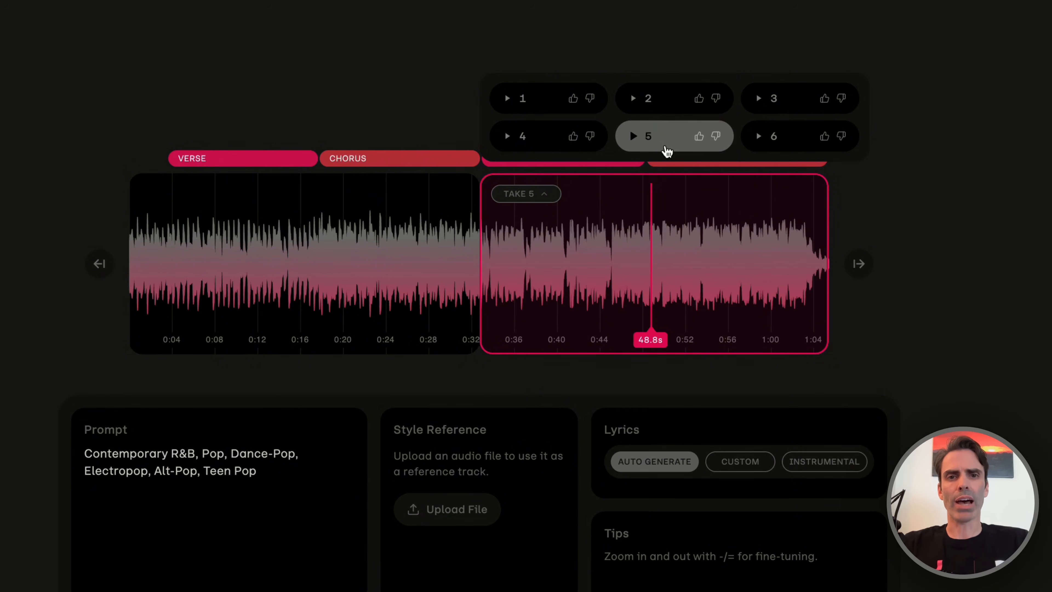
Like takes 5 and 2, dislike take 4 and close the list of takes.
left_click(698, 138)
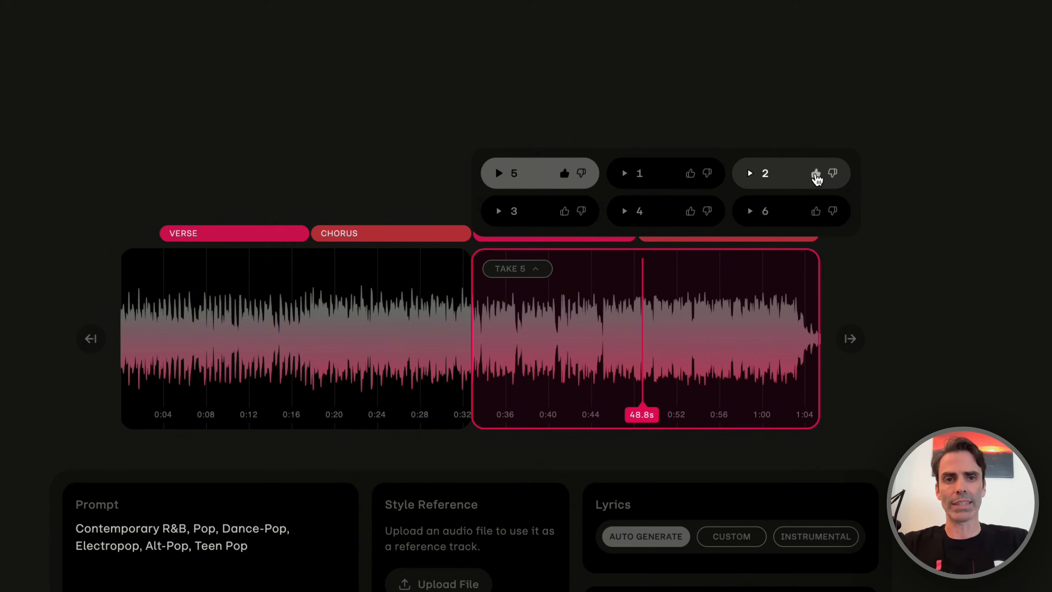
left_click(815, 174)
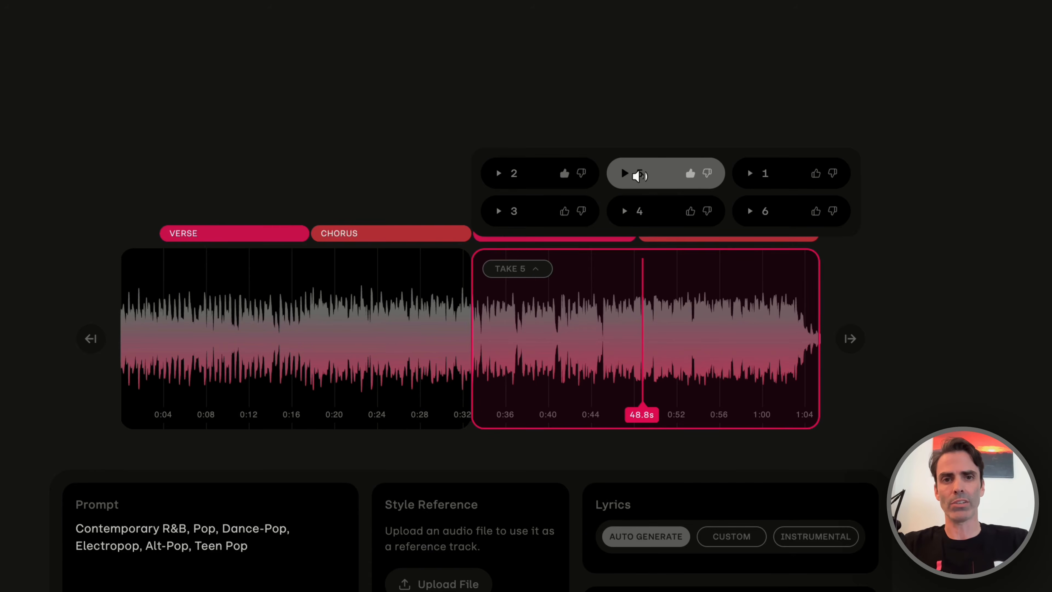
left_click(711, 212)
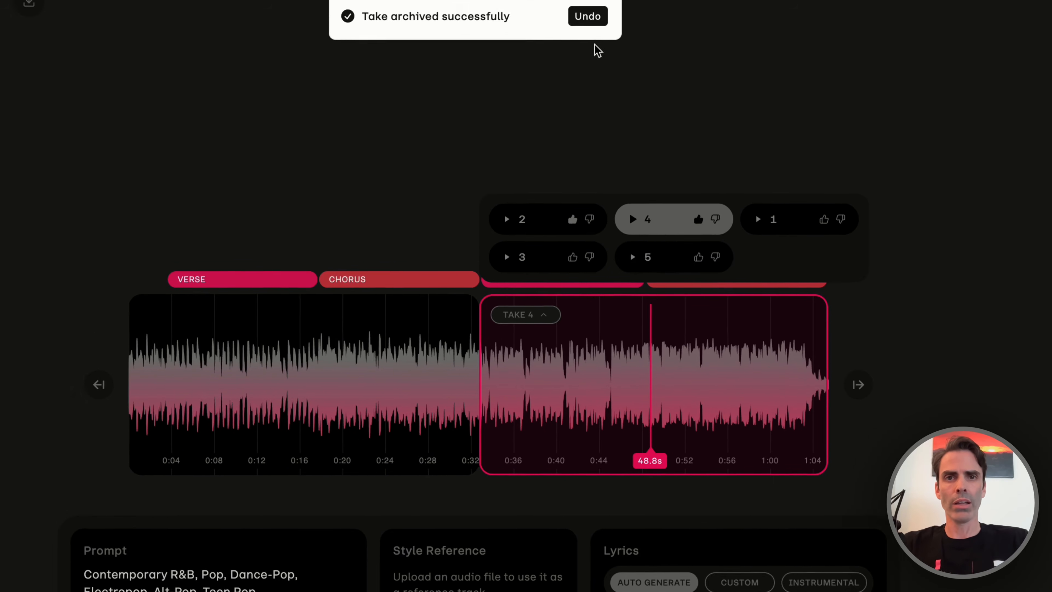
left_click(588, 16)
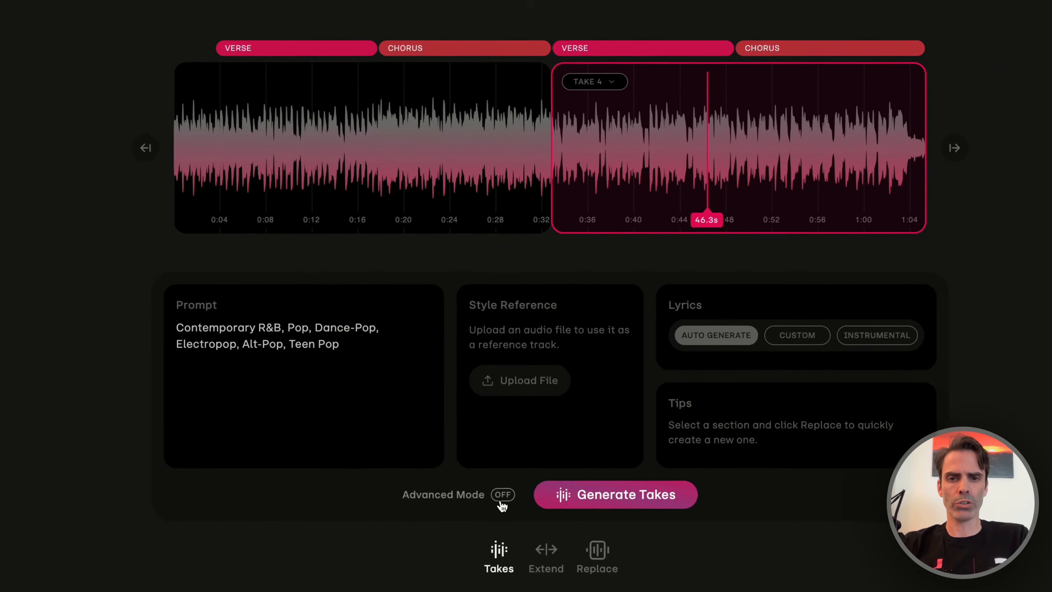
Show and hide the advanced generation settings, and undo and redo the last change.
left_click(495, 523)
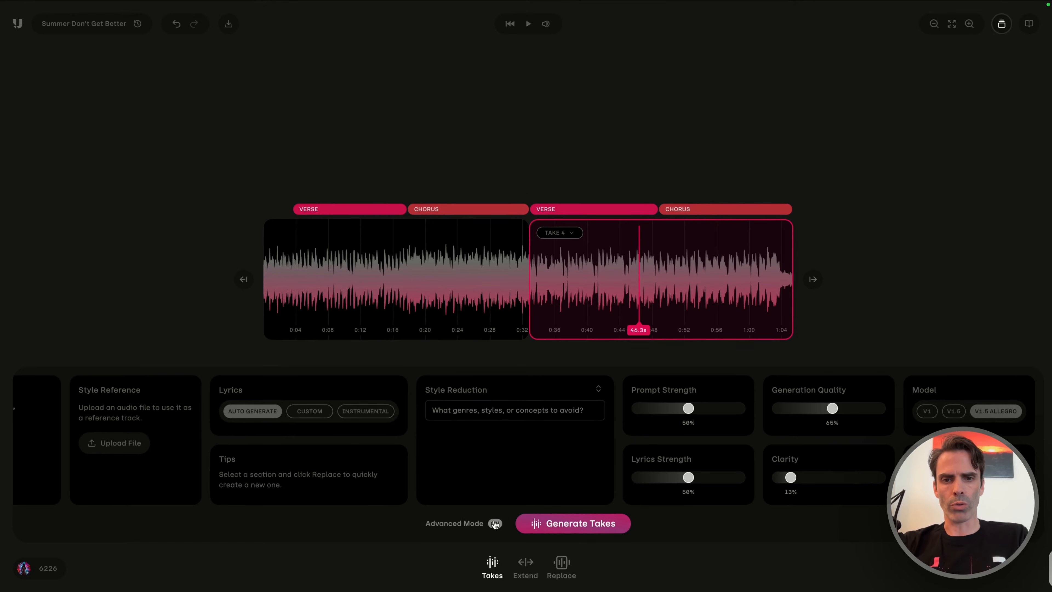
left_click(495, 522)
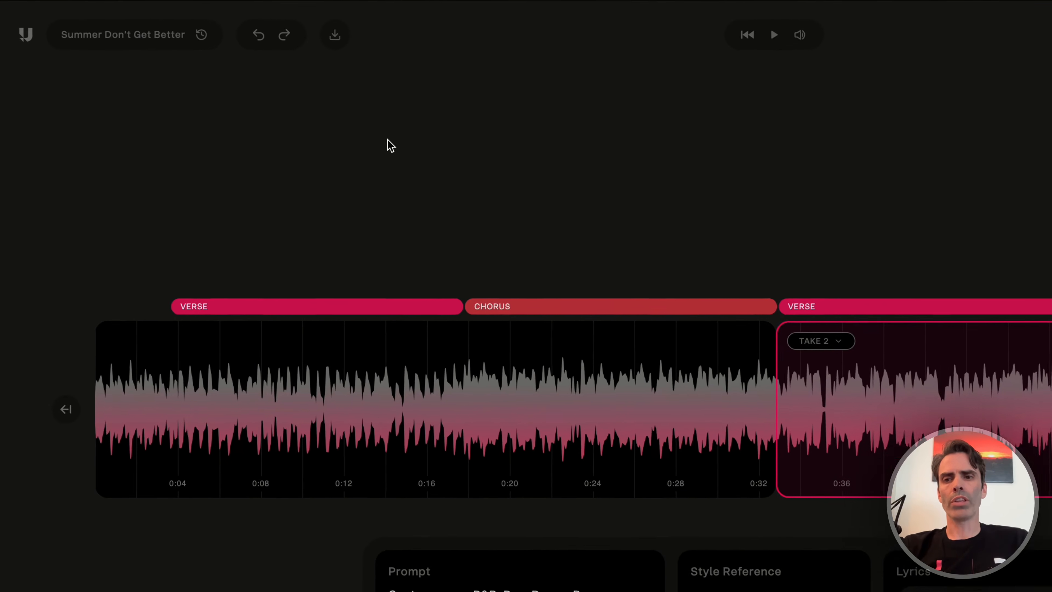
left_click(265, 37)
left_click(291, 38)
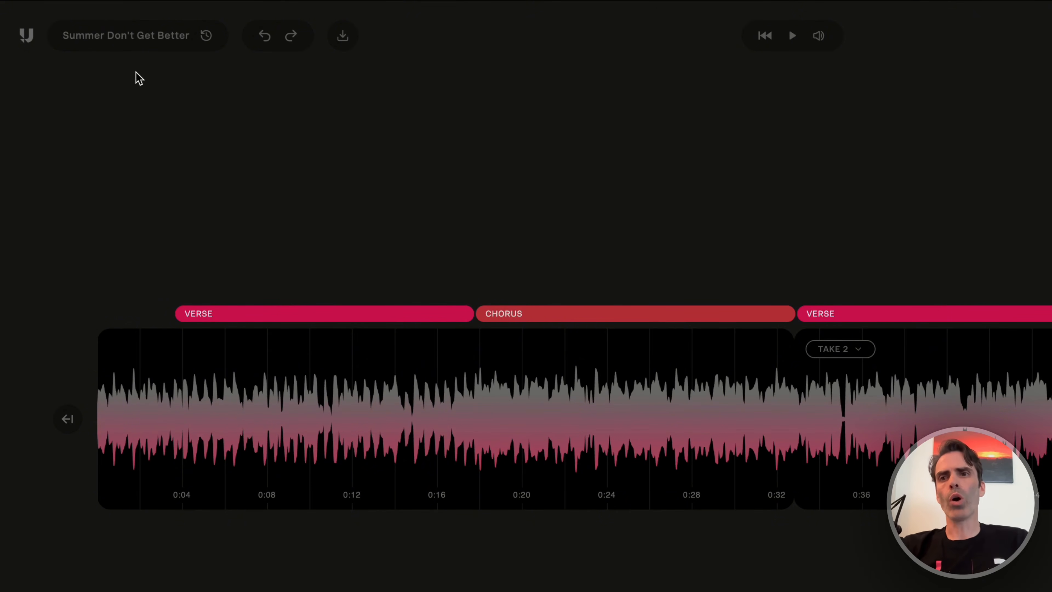
Save the song as a new version, check the original version's change history and return to Version 2.
left_click(122, 37)
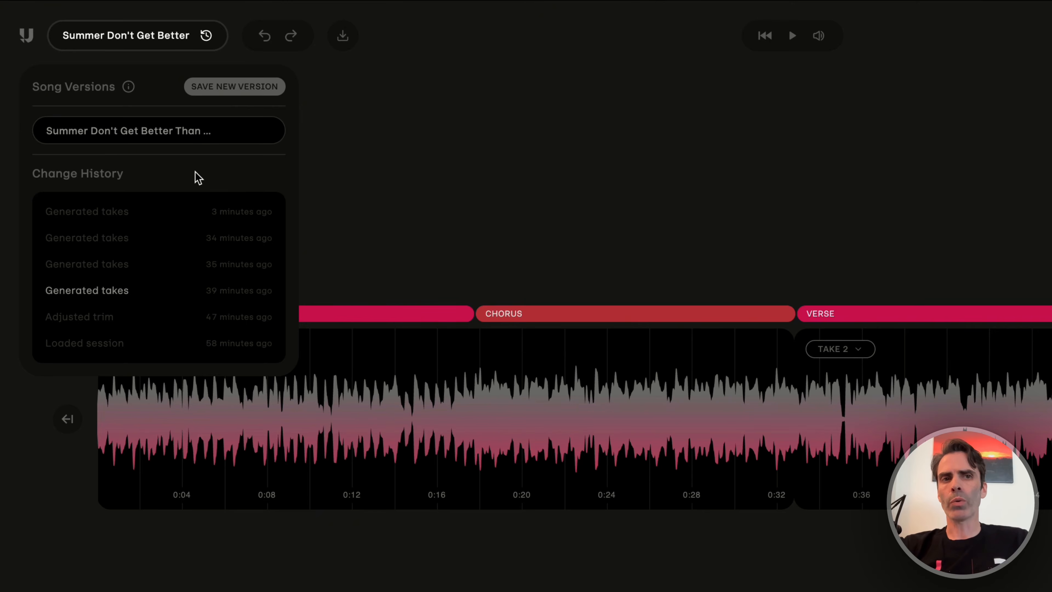
left_click(233, 88)
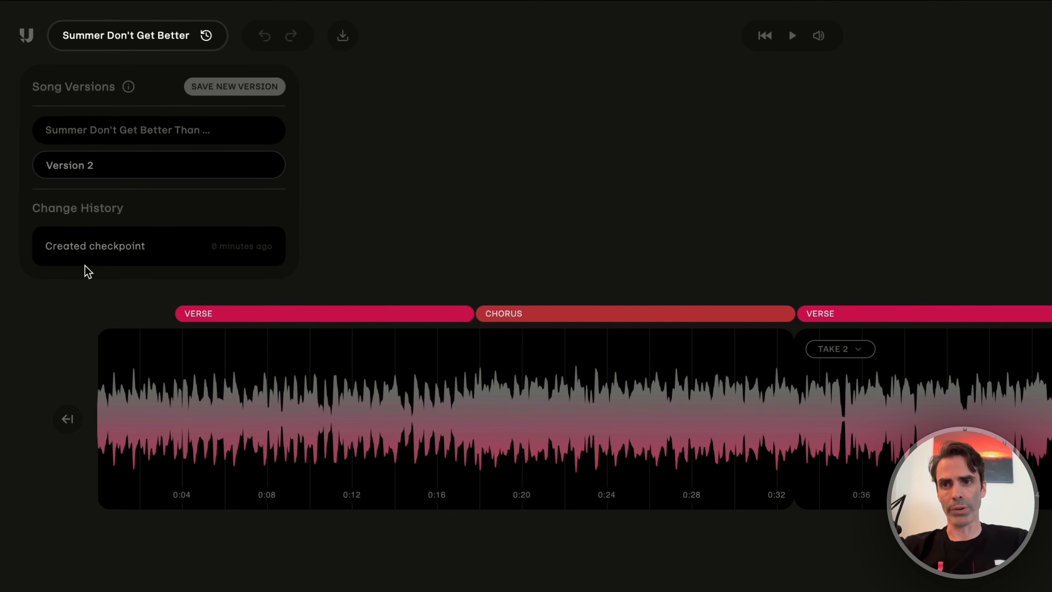
left_click(153, 135)
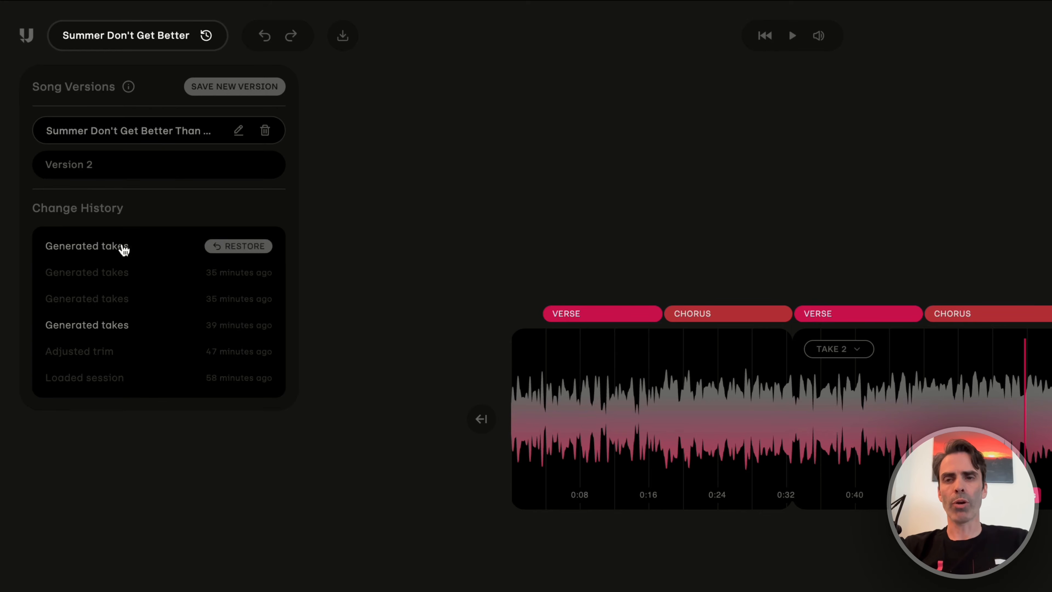
mouse_move(134, 305)
left_click(106, 173)
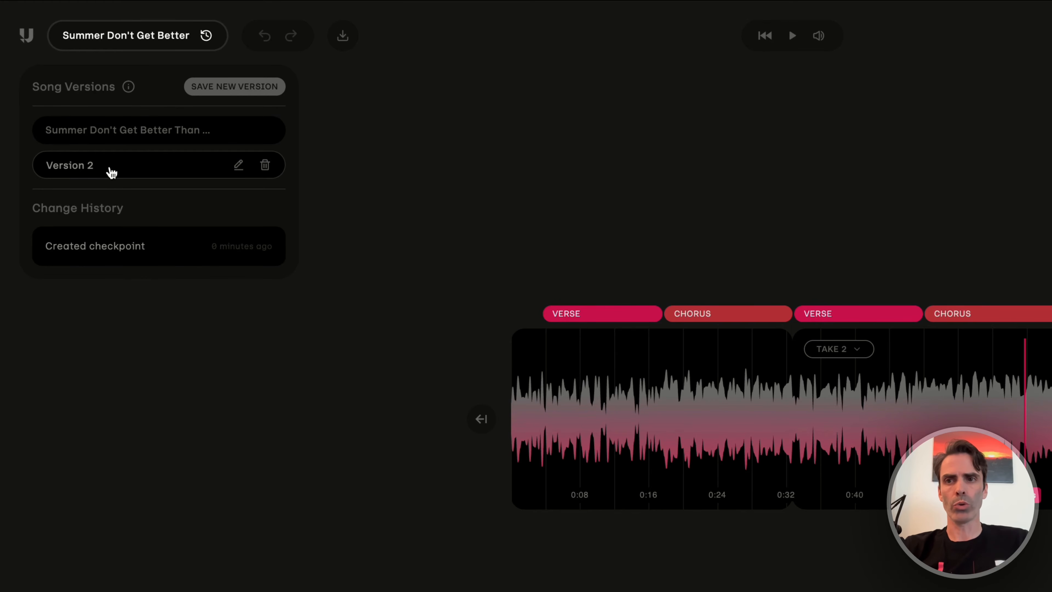
Switch Version 2 to take 1 and go back to the original song version.
left_click(829, 351)
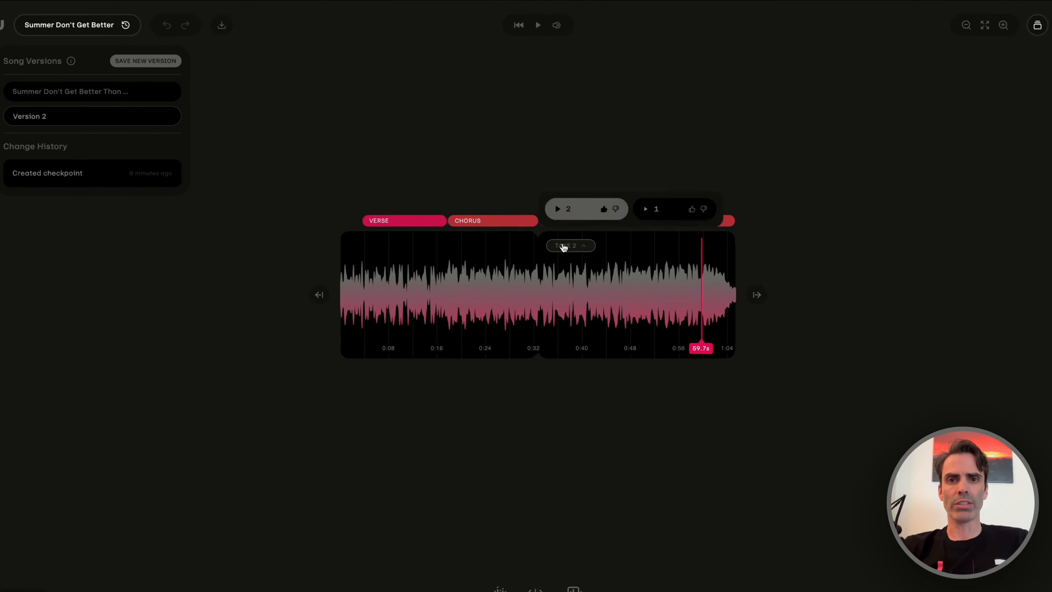
left_click(662, 209)
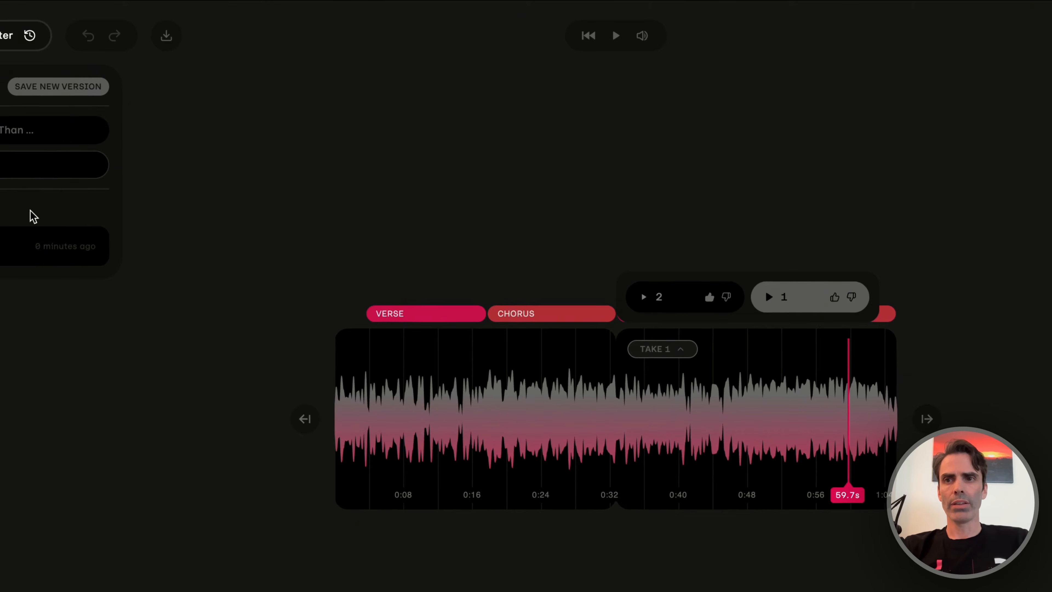
left_click(4, 132)
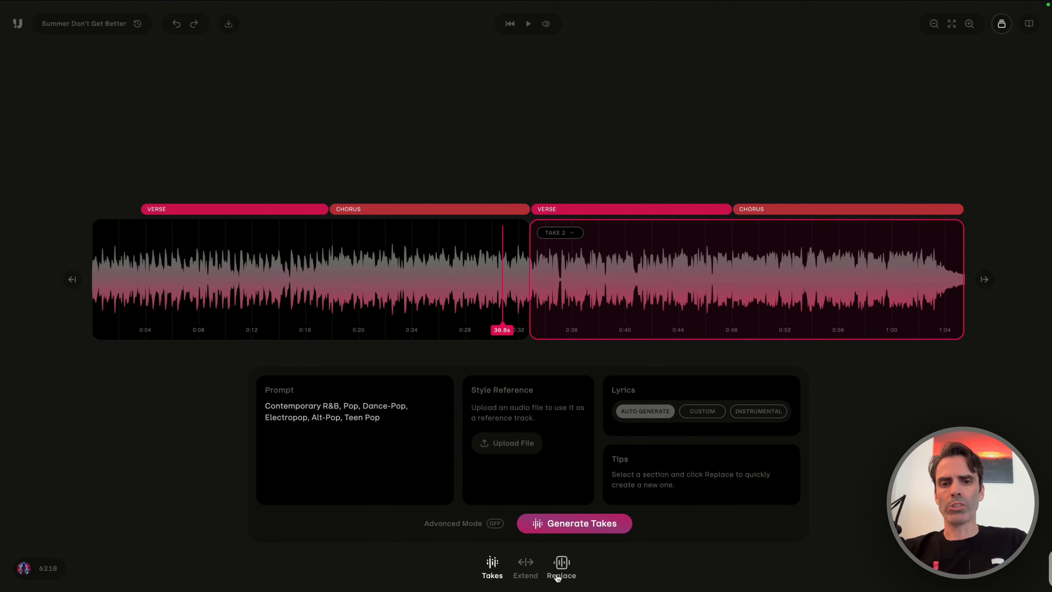
Generate an extension before the start of the song with Intro placement and auto-generated lyrics.
left_click(71, 286)
left_click(648, 481)
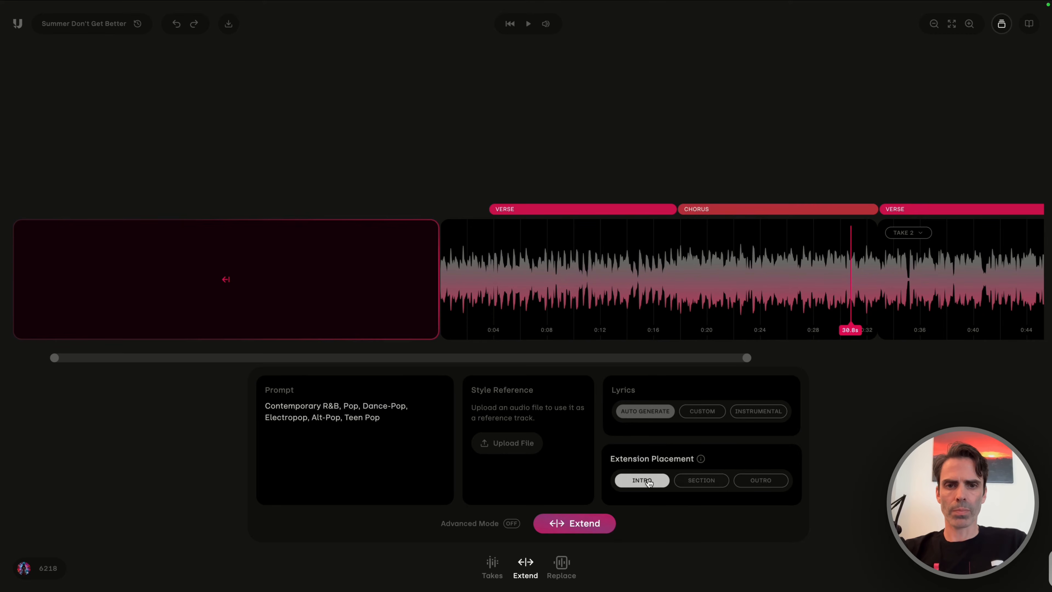
left_click(574, 523)
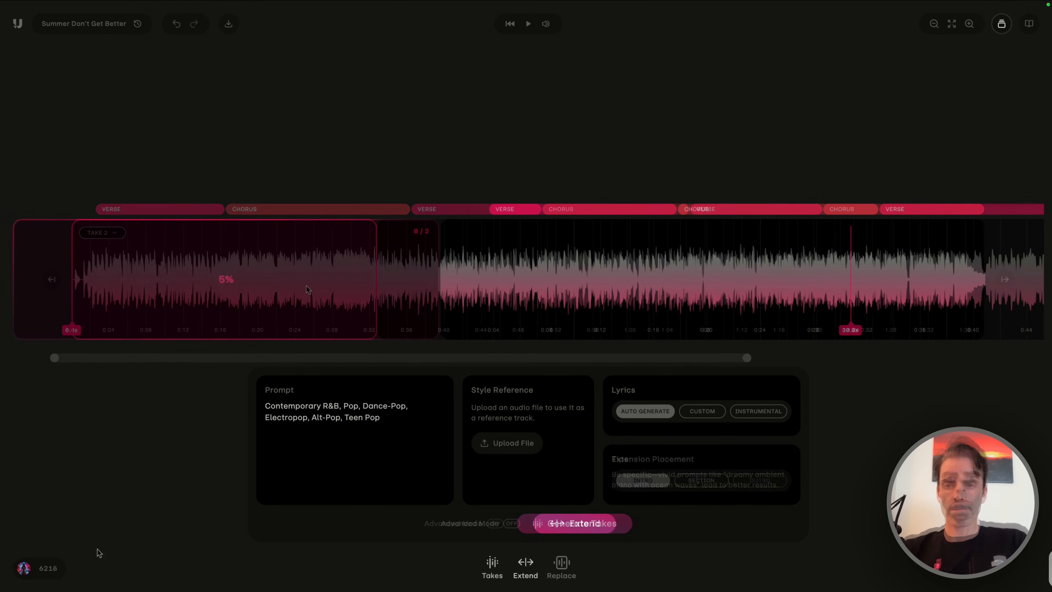
Play the new opening section from its start and show the song's lyrics alongside the waveform.
scroll(277, 283, "up", 6)
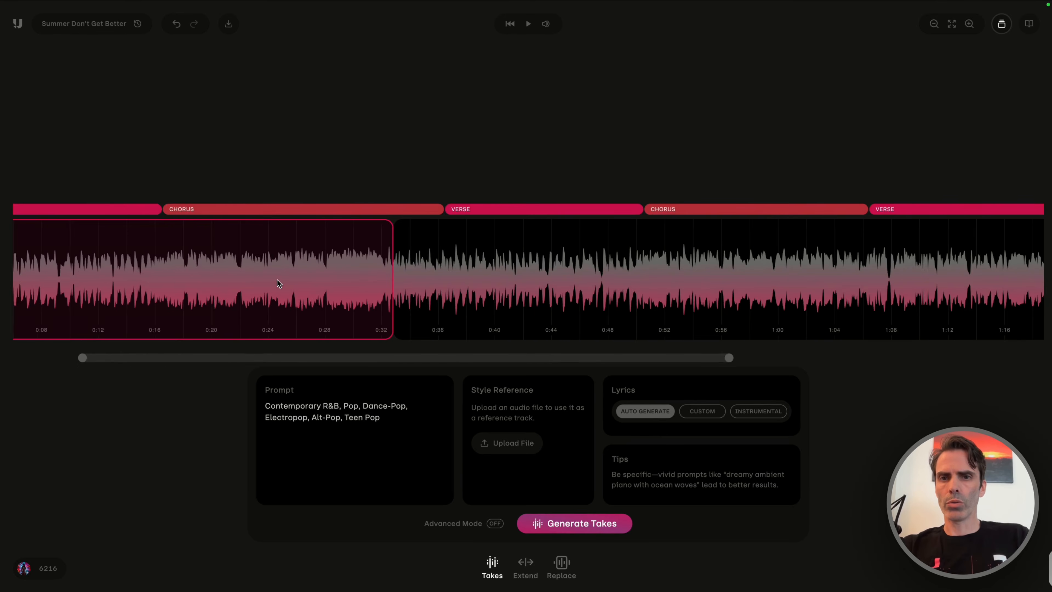
key("space")
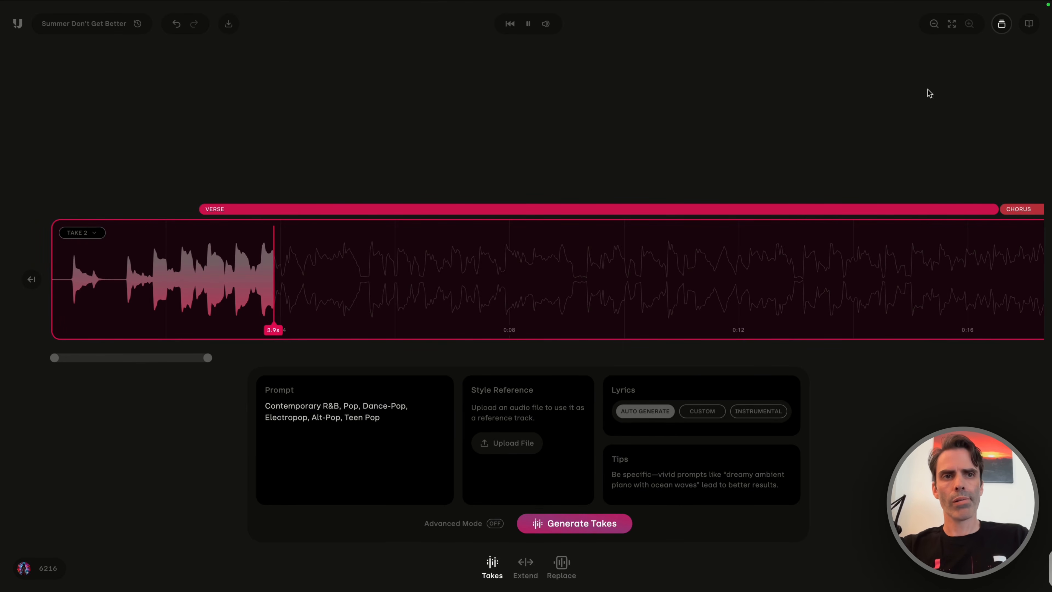
left_click(1031, 24)
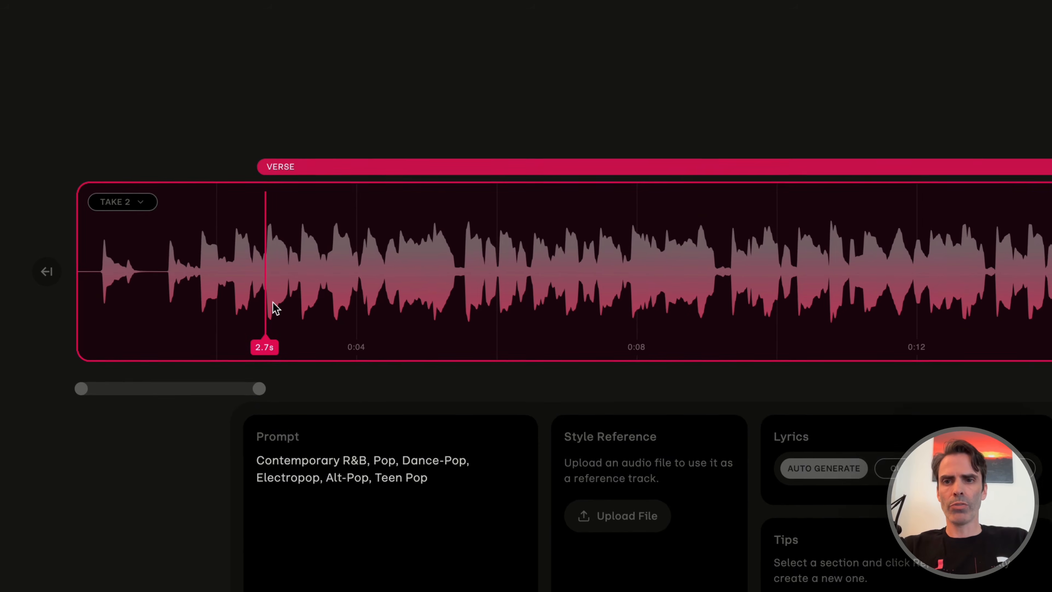
Mark about 2.7–7.6 s of the opening section for replacement and move the region along the verse to about 6.9–11.8 s.
left_click_drag(265, 299, 610, 318)
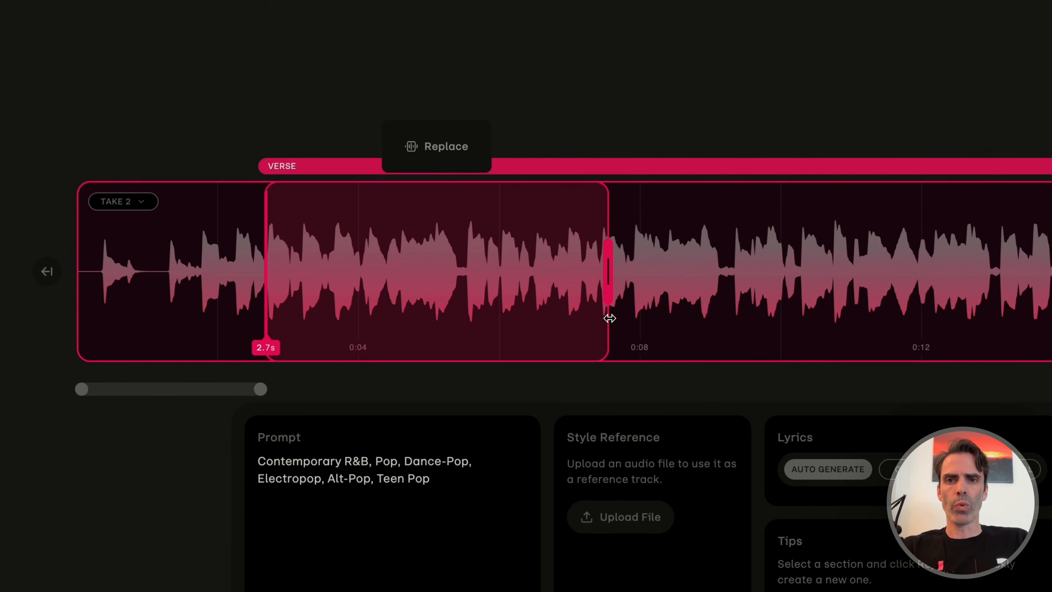
left_click(460, 157)
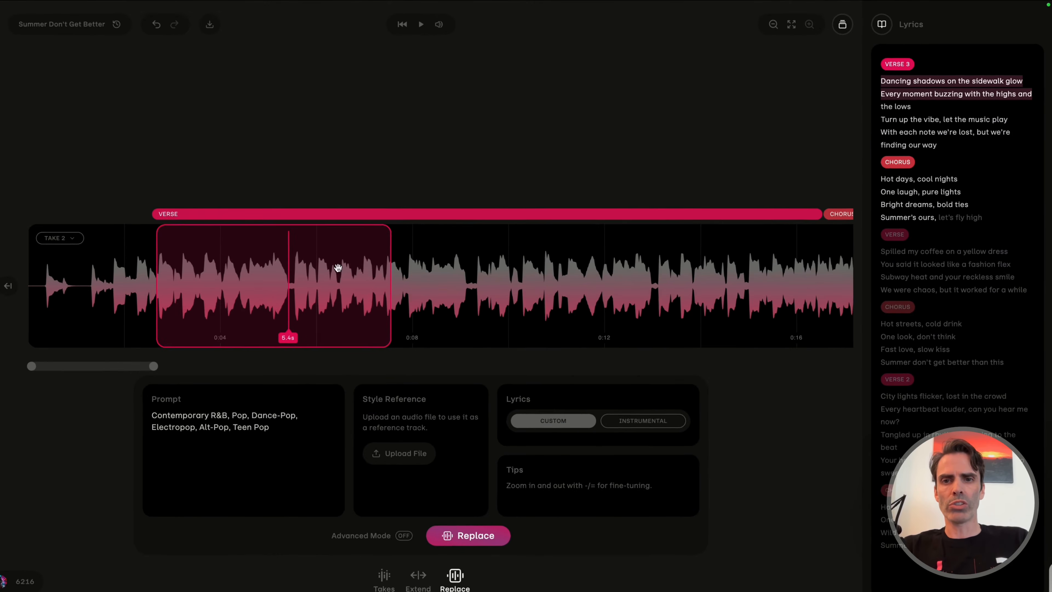
left_click_drag(12, 393, 75, 393)
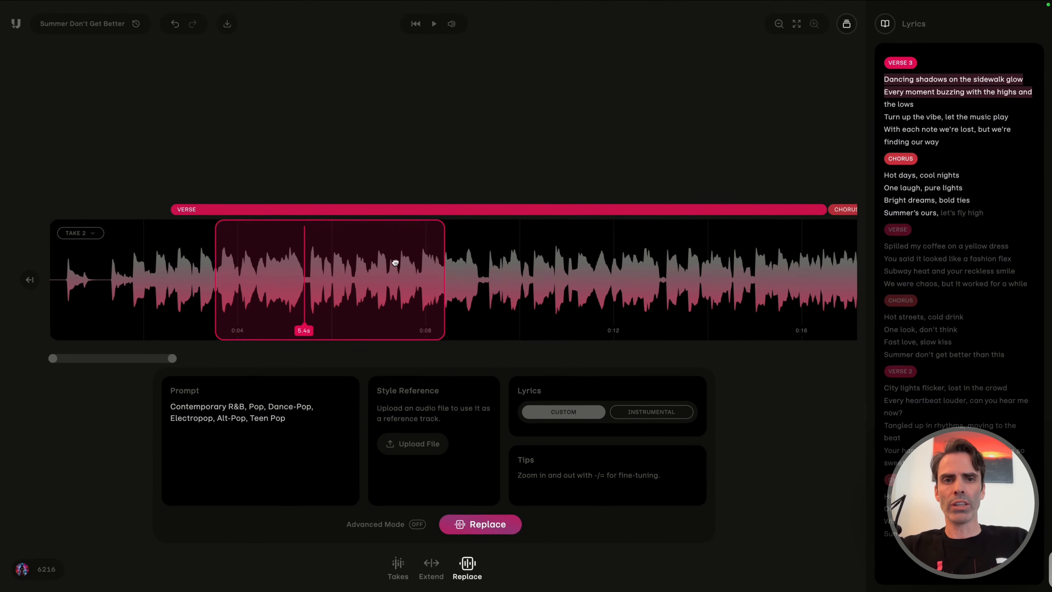
left_click_drag(394, 262, 345, 269)
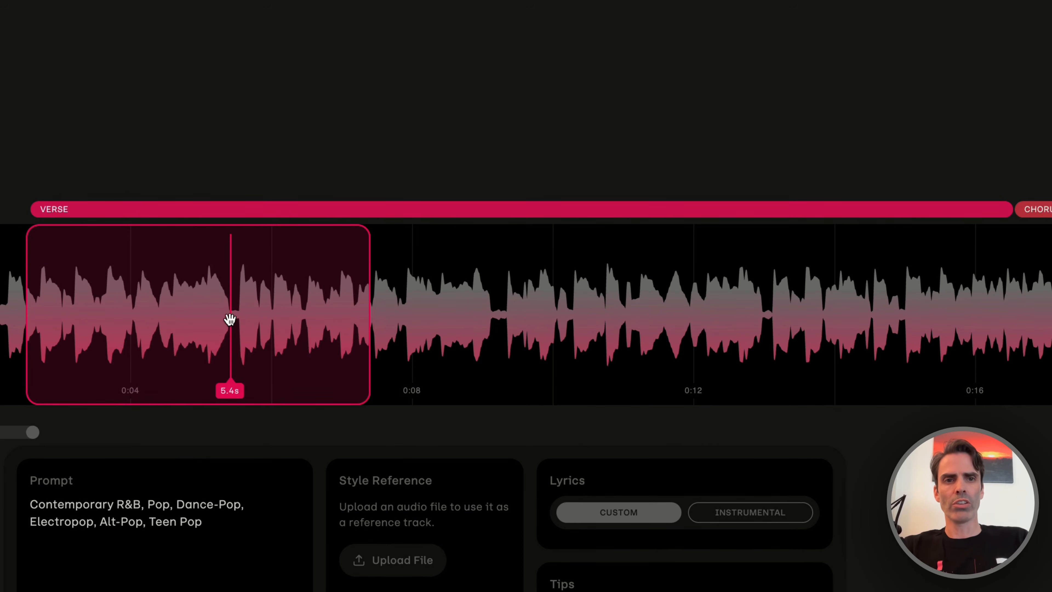
left_click_drag(230, 317, 356, 324)
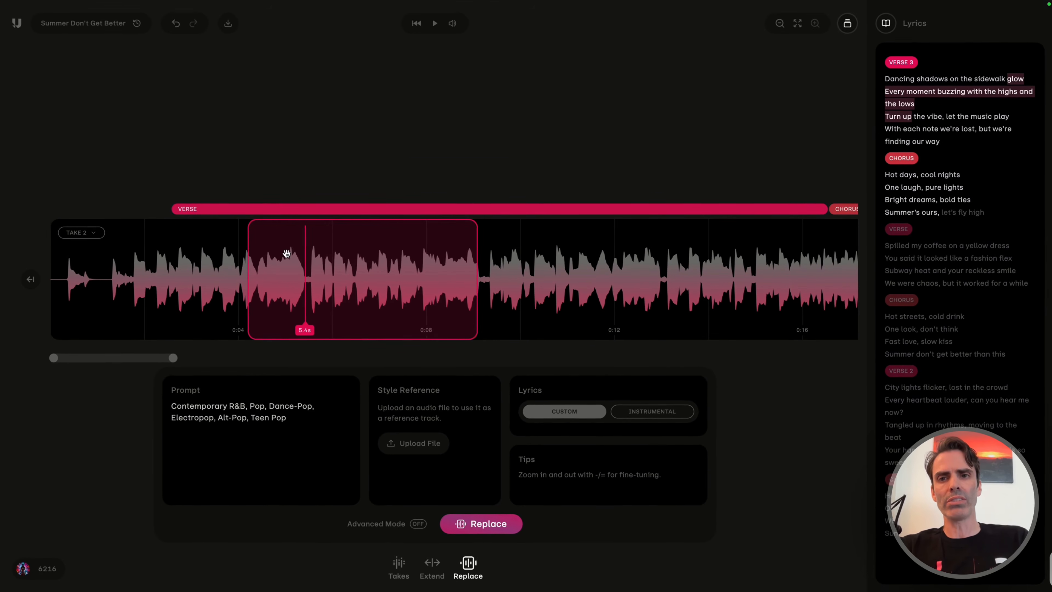
left_click_drag(170, 219, 214, 225)
left_click_drag(317, 257, 505, 275)
left_click_drag(630, 266, 537, 268)
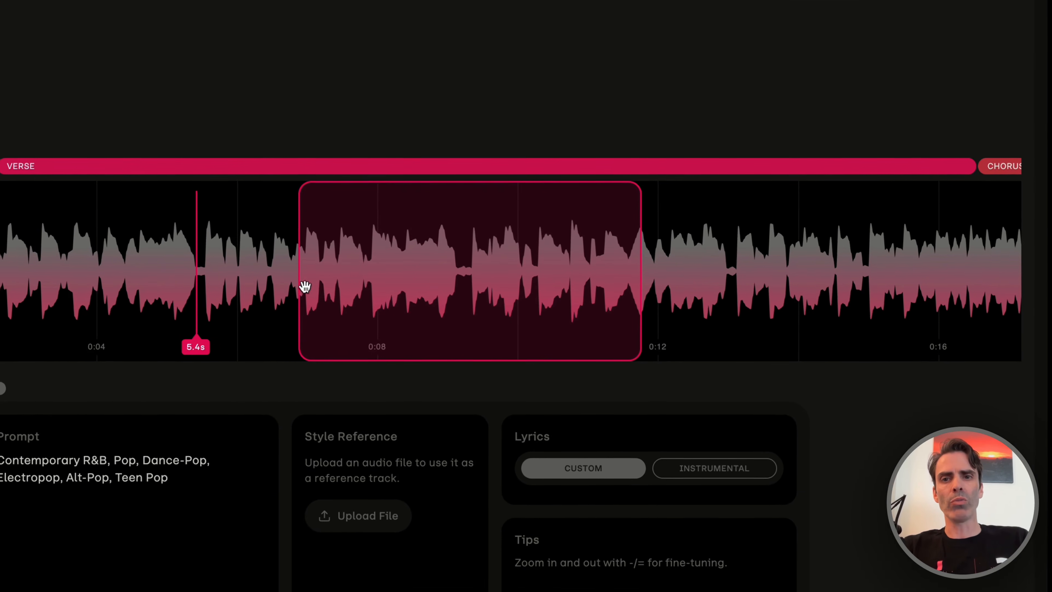
Resize the replacement region to span about 7.3–11.4 s of the verse.
left_click_drag(297, 283, 328, 297)
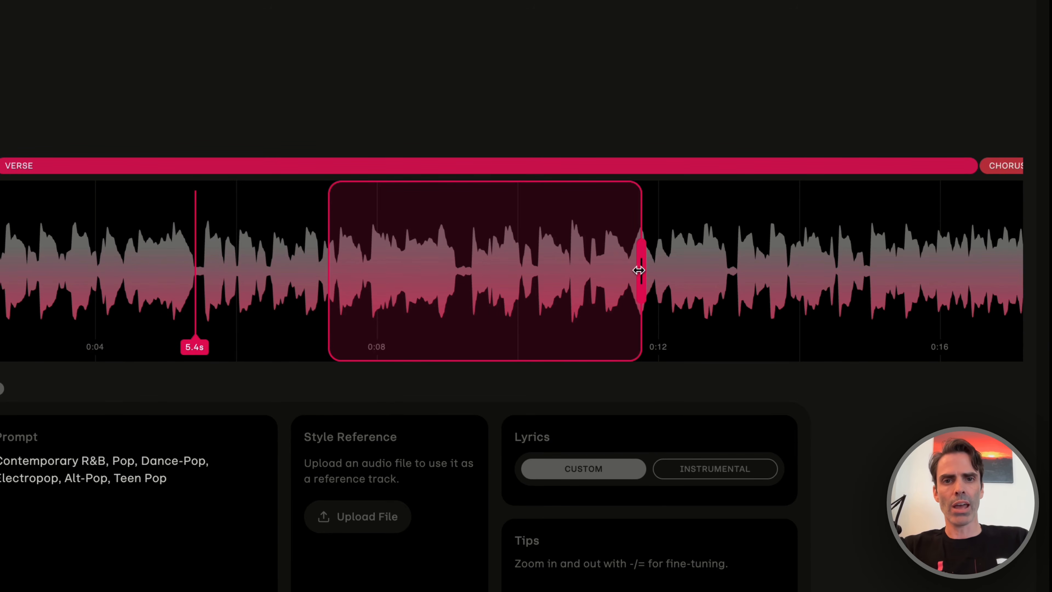
left_click_drag(642, 276, 851, 284)
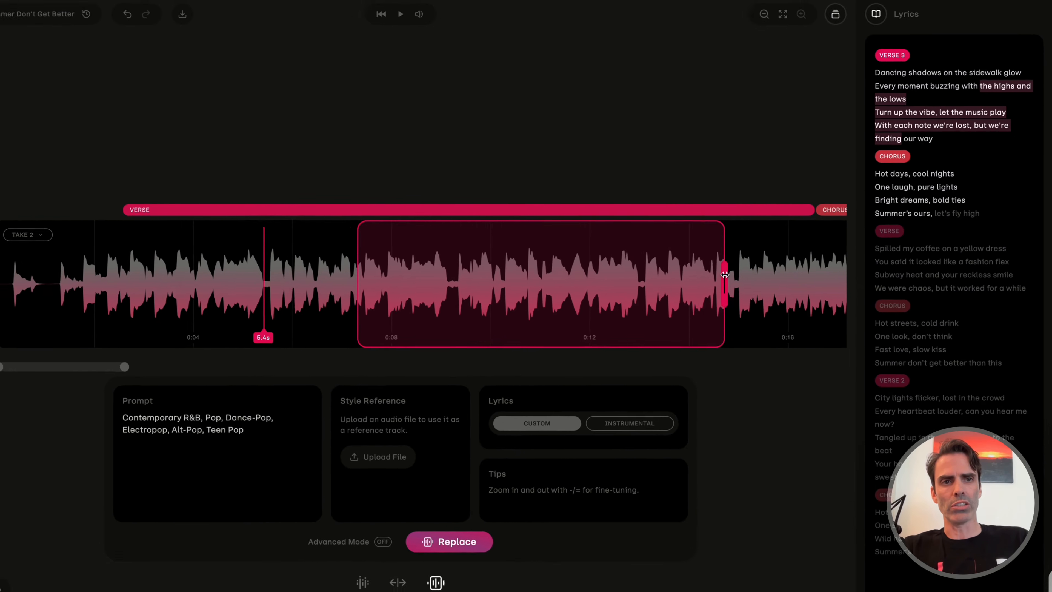
left_click_drag(587, 329, 540, 330)
left_click_drag(675, 299, 600, 309)
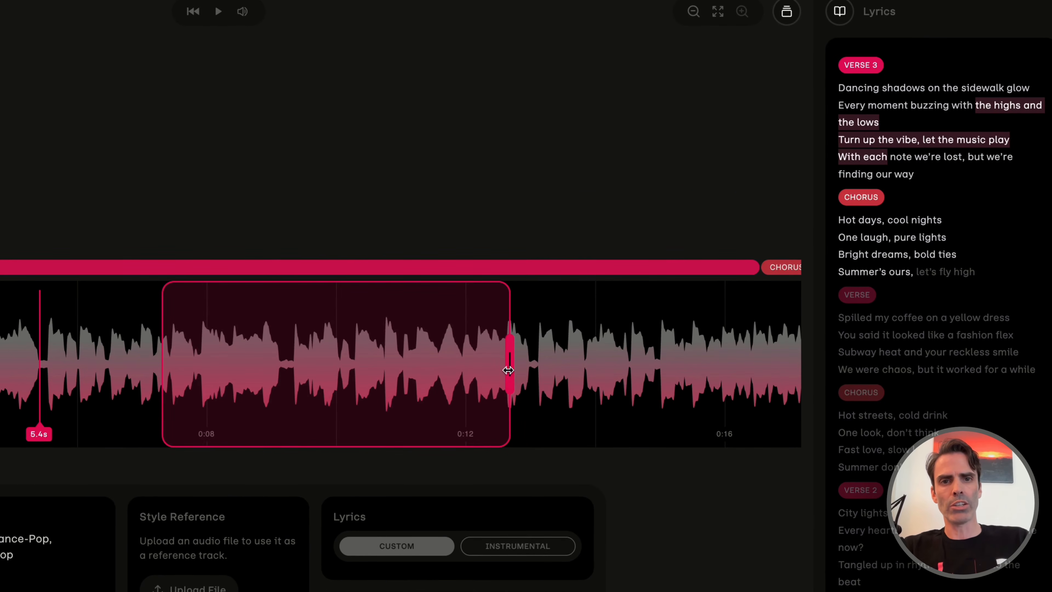
left_click_drag(508, 370, 426, 379)
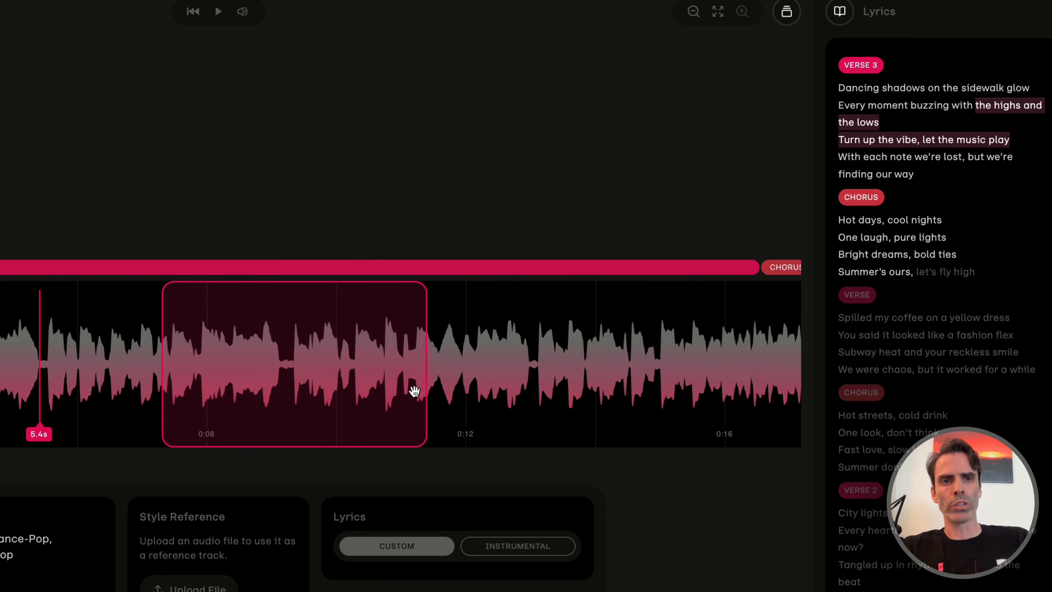
Adjust the replacement region to about 9.3–11.2 s, covering only "Turn up the vibe, let the music play", and set the playhead to 8.9 s.
left_click_drag(359, 388, 295, 388)
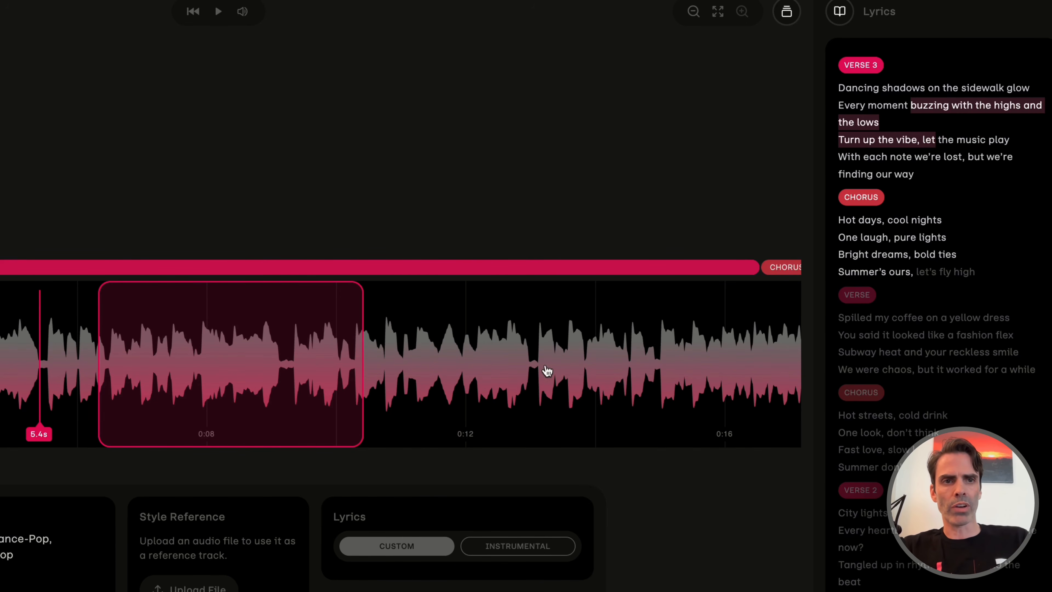
left_click_drag(364, 367, 409, 367)
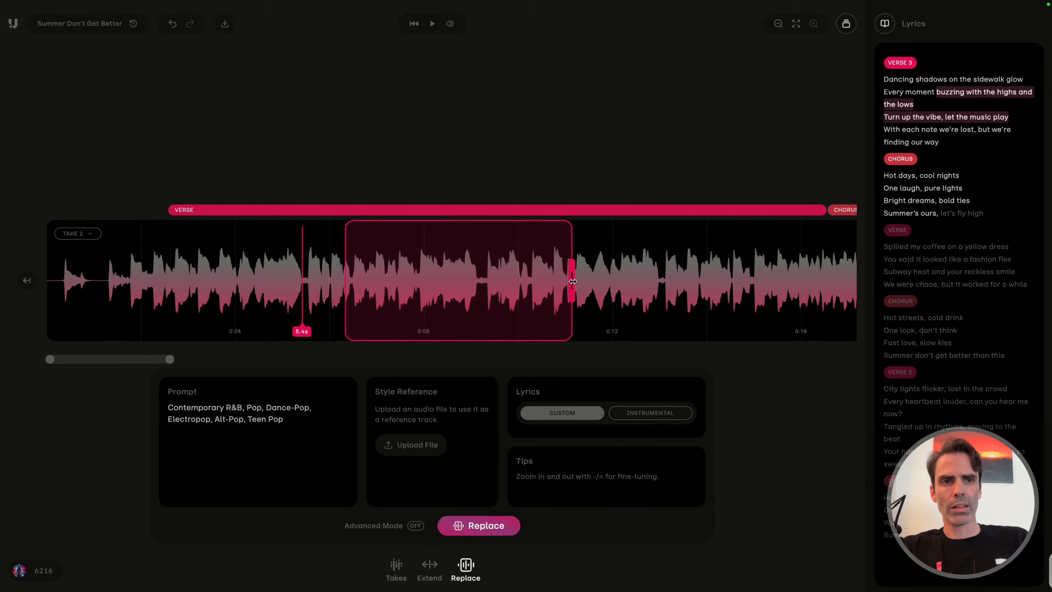
left_click_drag(348, 280, 475, 277)
left_click(446, 281)
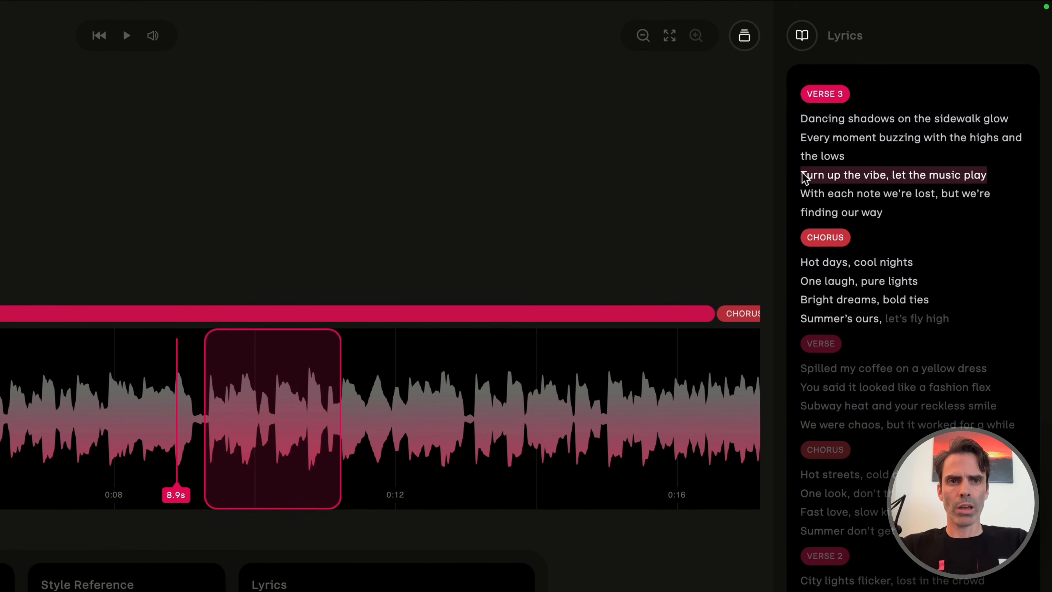
Rewrite the lyric line covered by the replacement region as "I like it here, I'm here to stay".
left_click(802, 172)
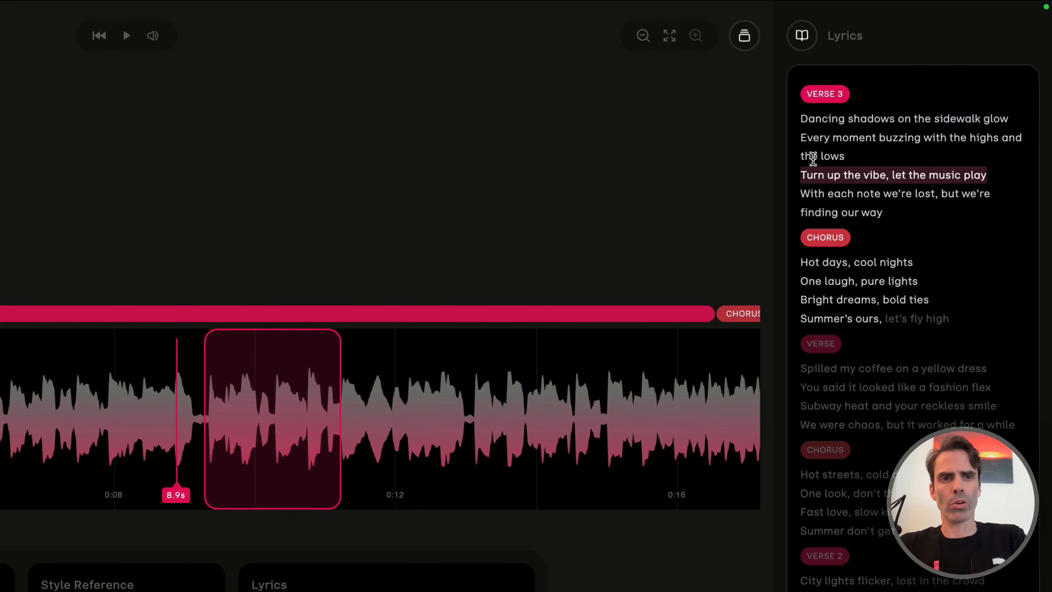
type("I like ")
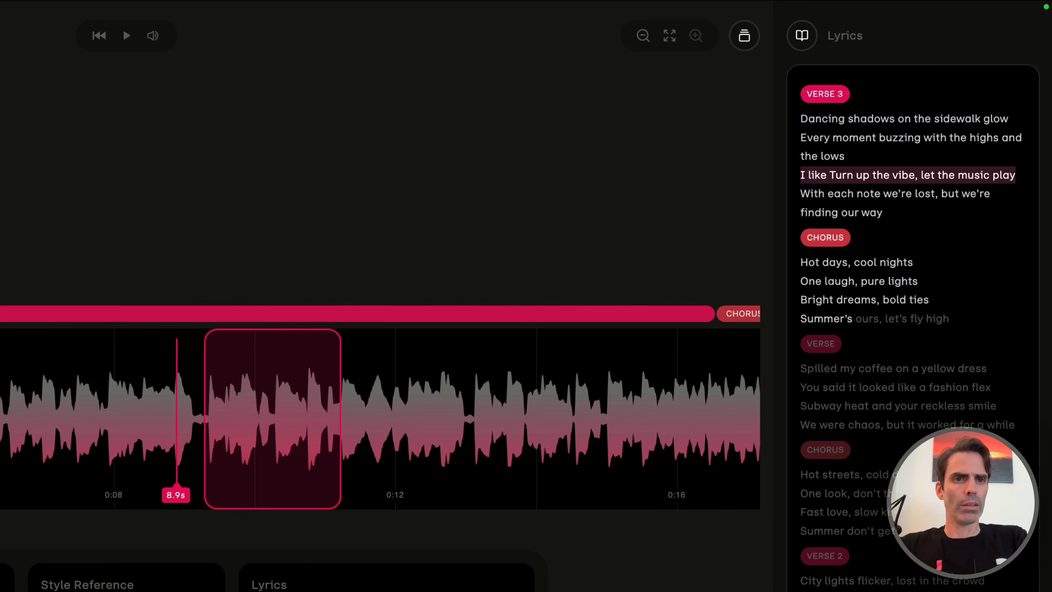
type("it hereTurn up the vibe, ")
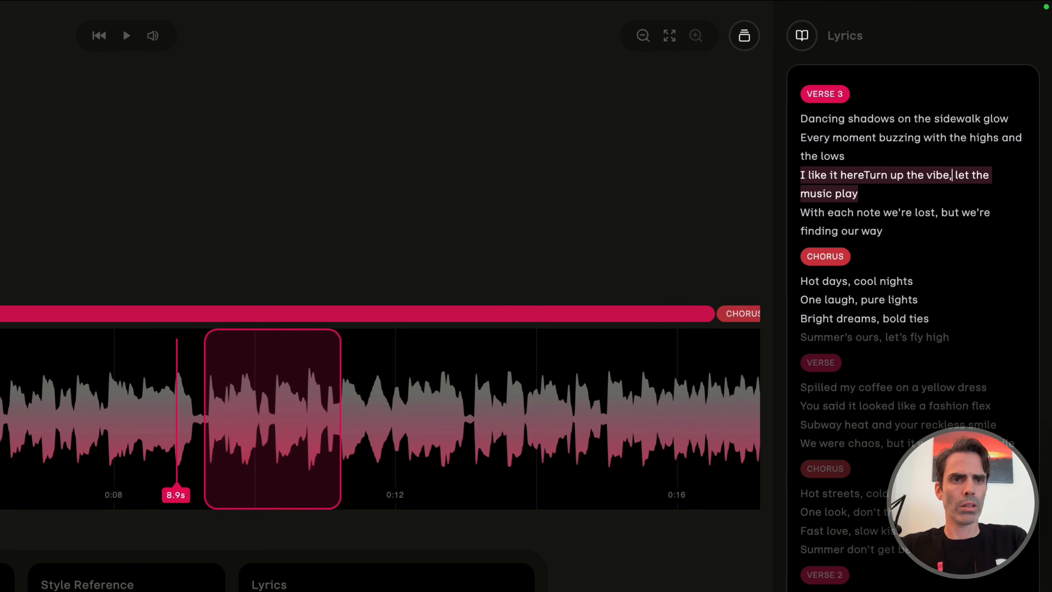
type("I'm here to stay")
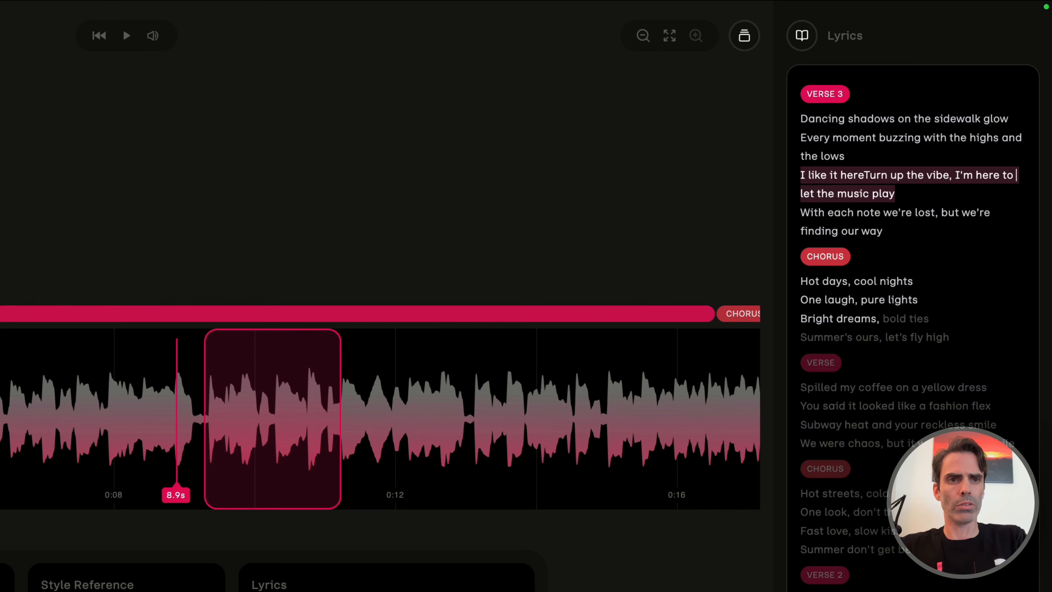
key("shift+End")
key("Delete")
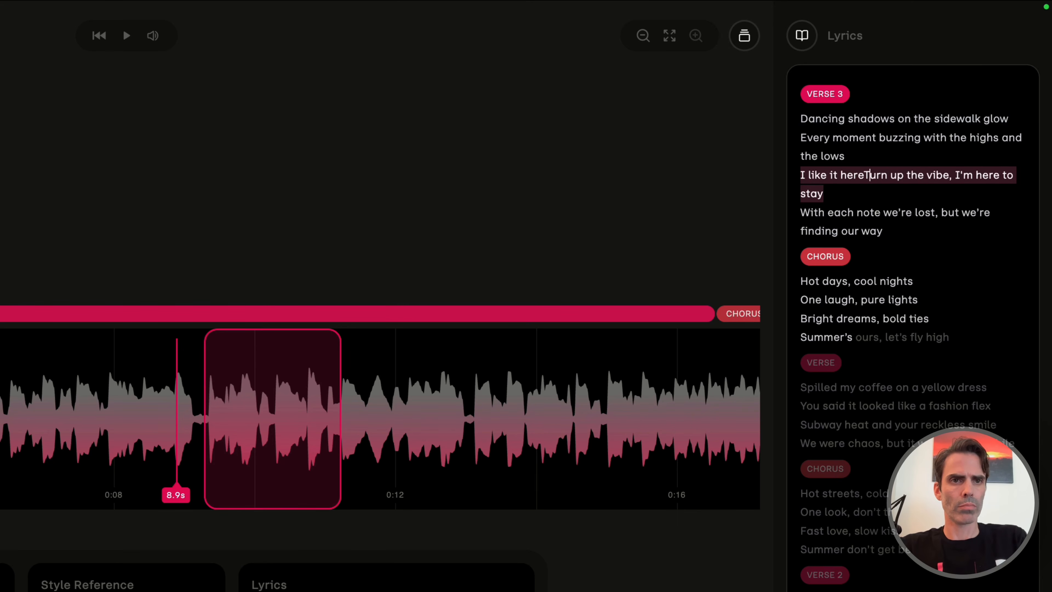
key("alt+shift+Right")
key("alt+shift+Right")
key("alt+shift+Right")
key("alt+shift+Right")
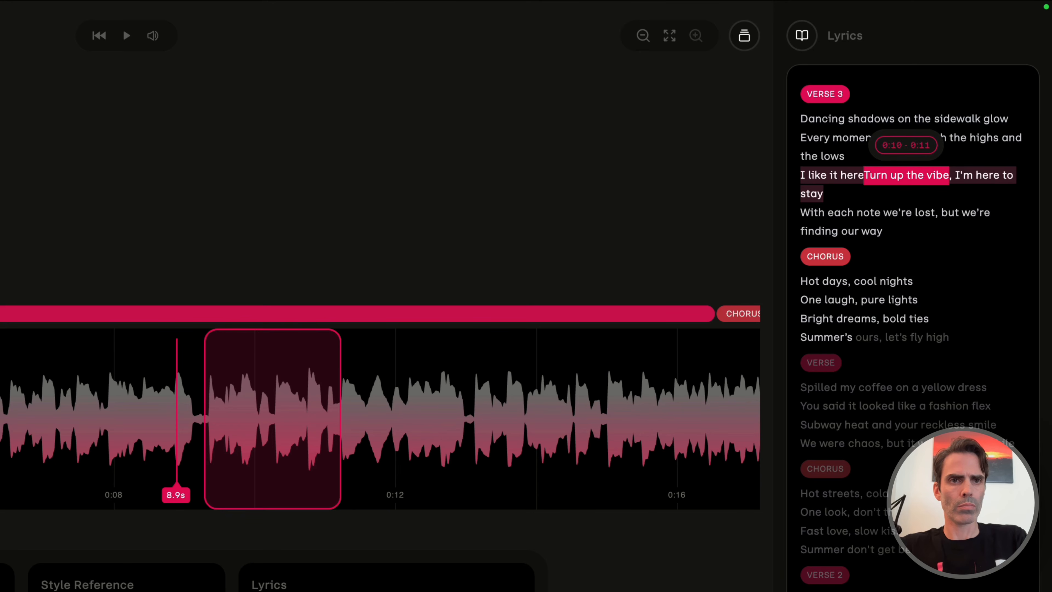
key("BackSpace")
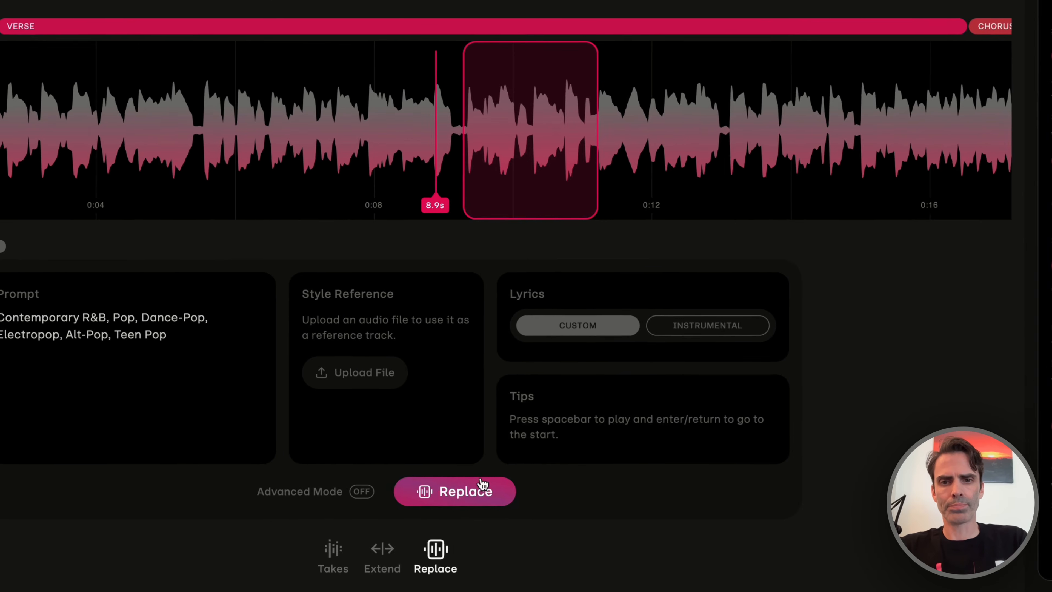
Generate replacement takes for the marked verse line and listen to take 1 in context from 4.0 s.
left_click(480, 493)
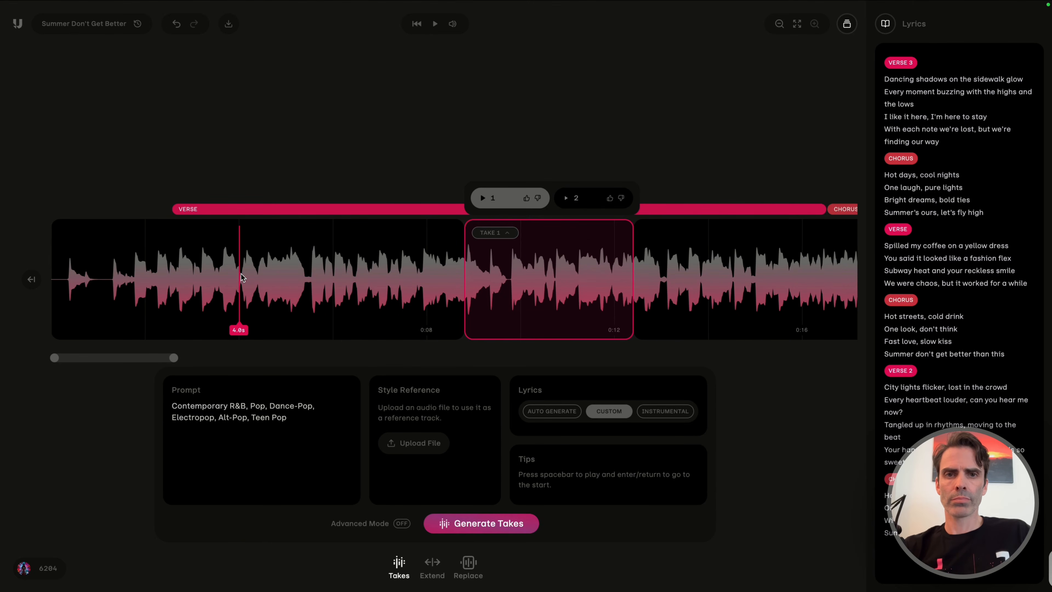
key("space")
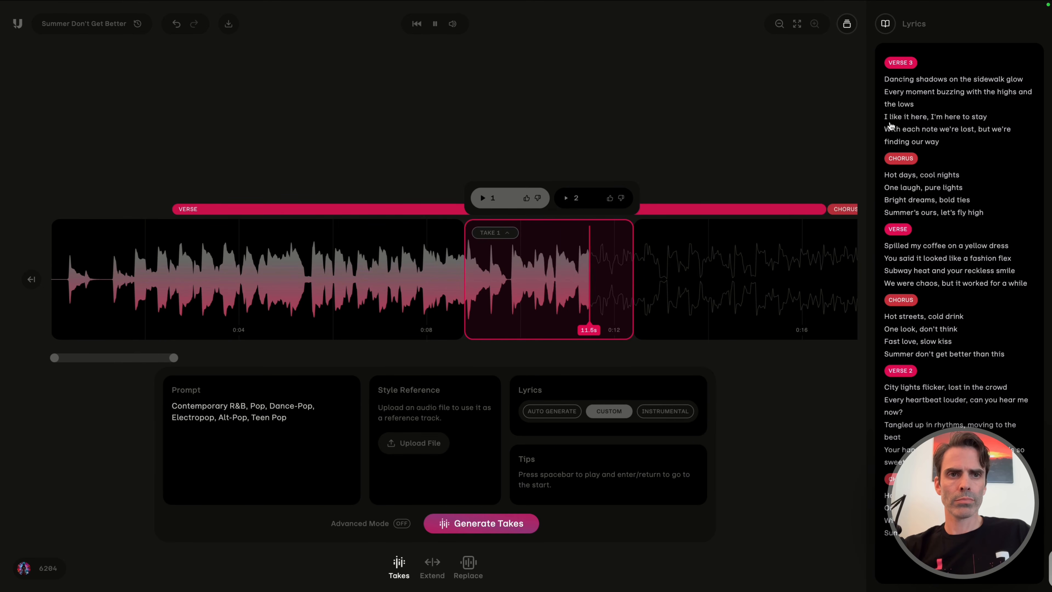
key("space")
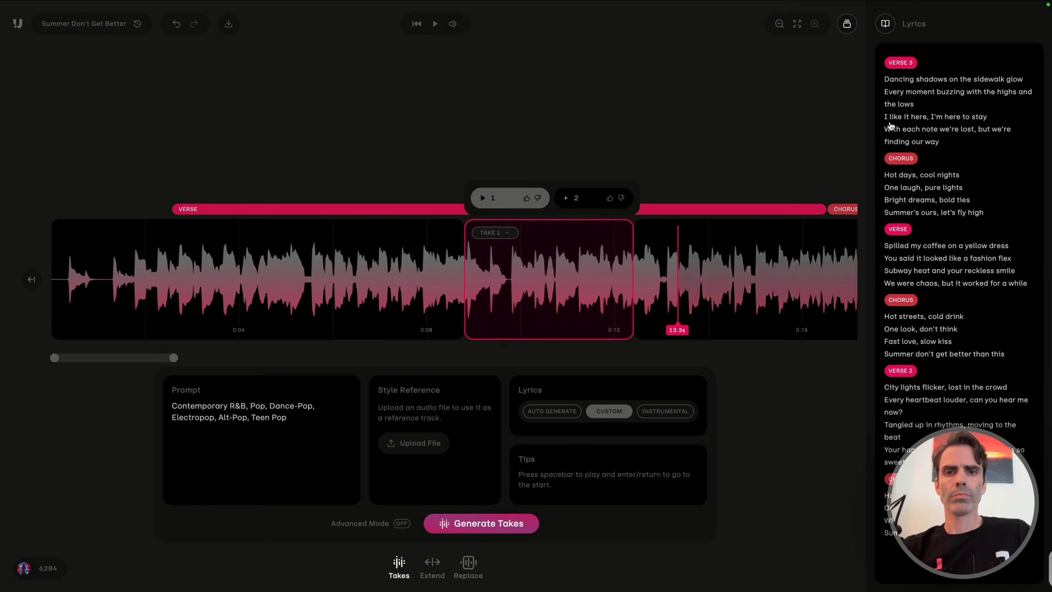
left_click(593, 153)
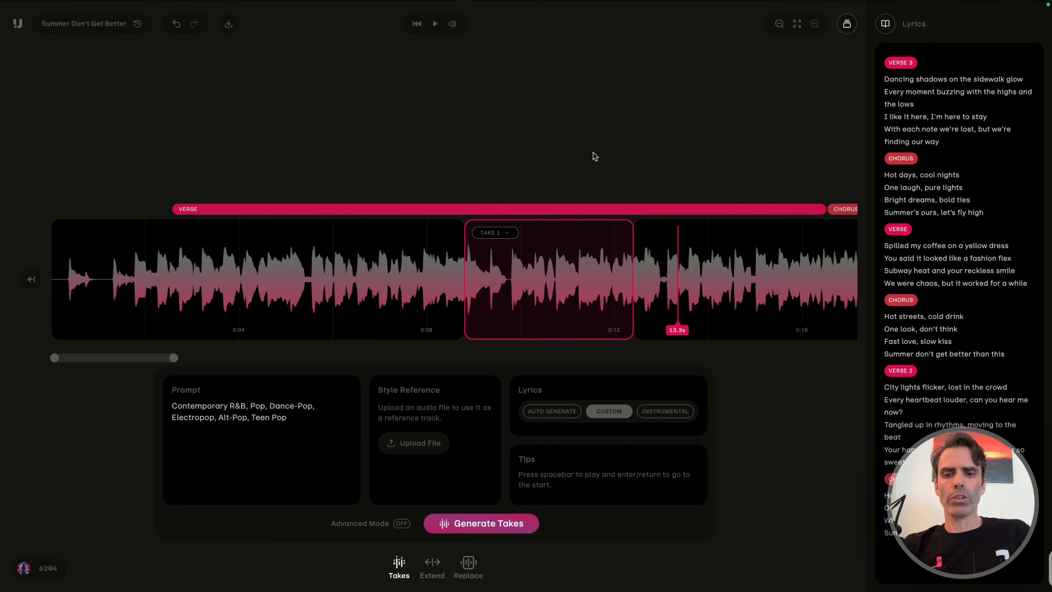
Undo the verse line replacement and play the original "Turn up the vibe, let the music play" for comparison.
key("super+z")
key("super+z")
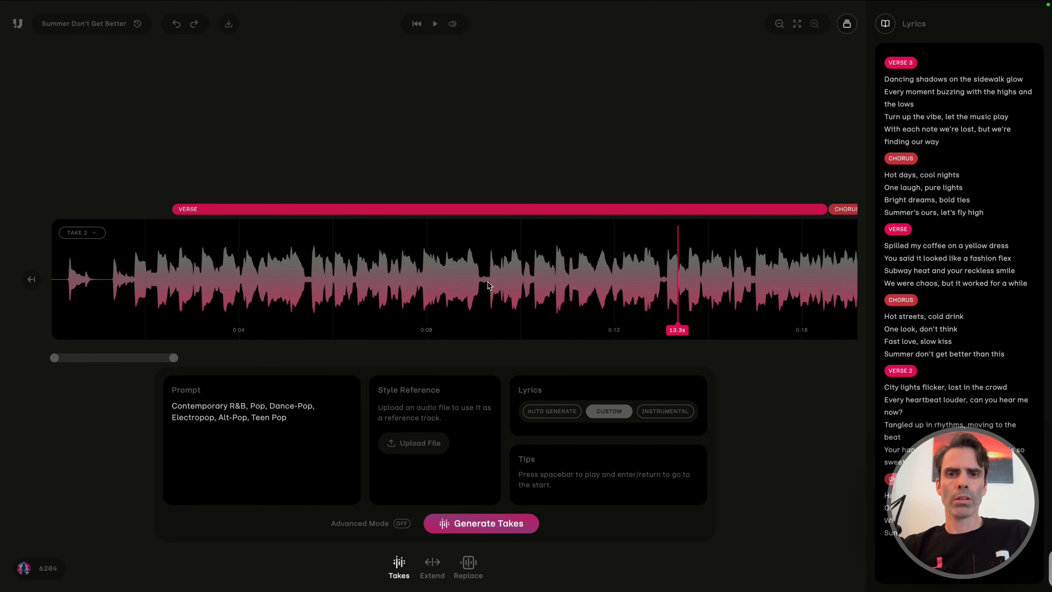
key("space")
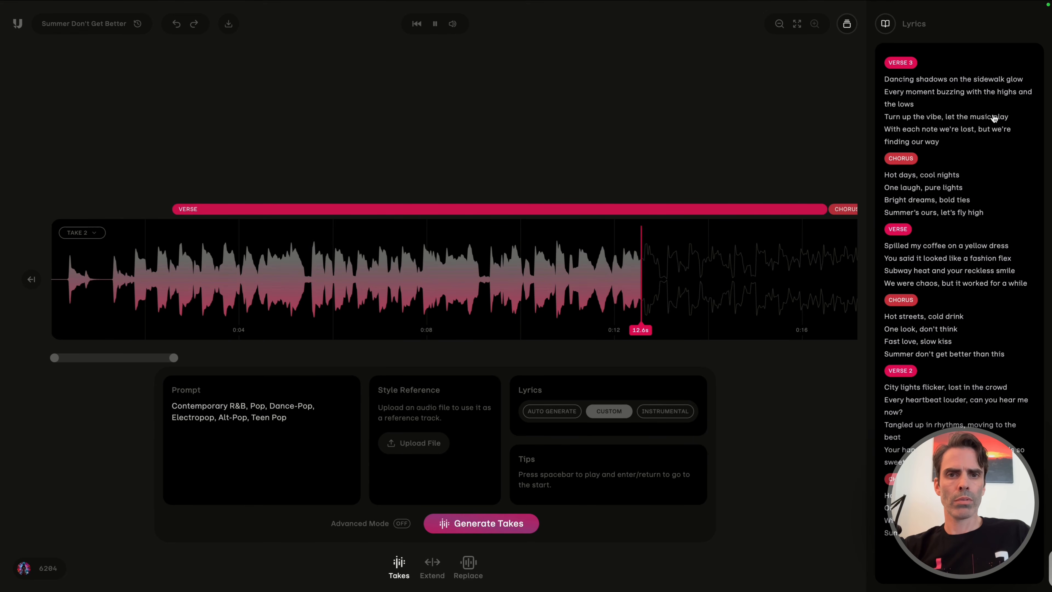
key("space")
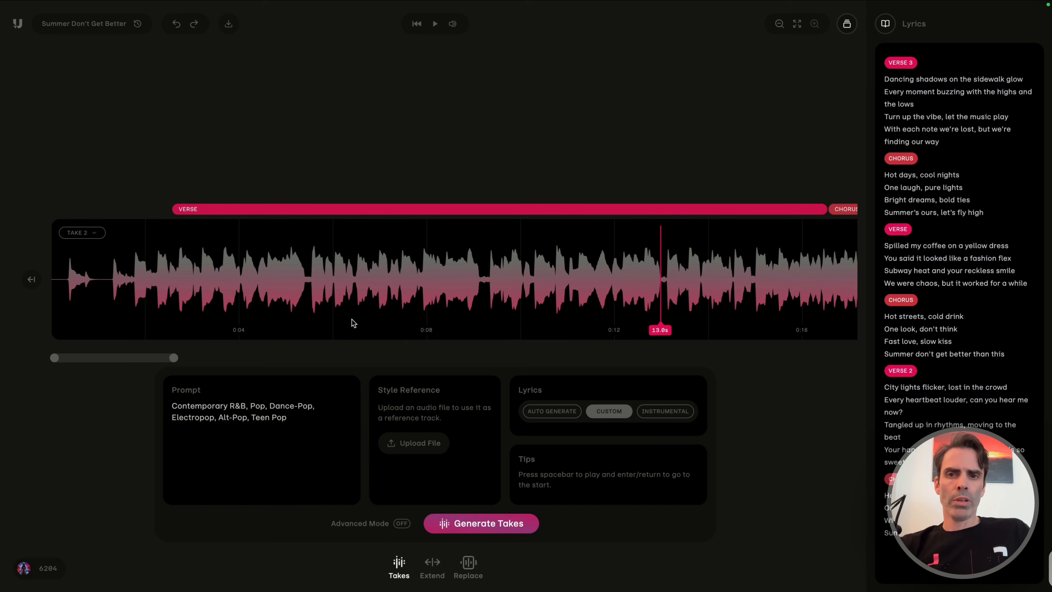
left_click_drag(363, 322, 497, 319)
left_click(434, 197)
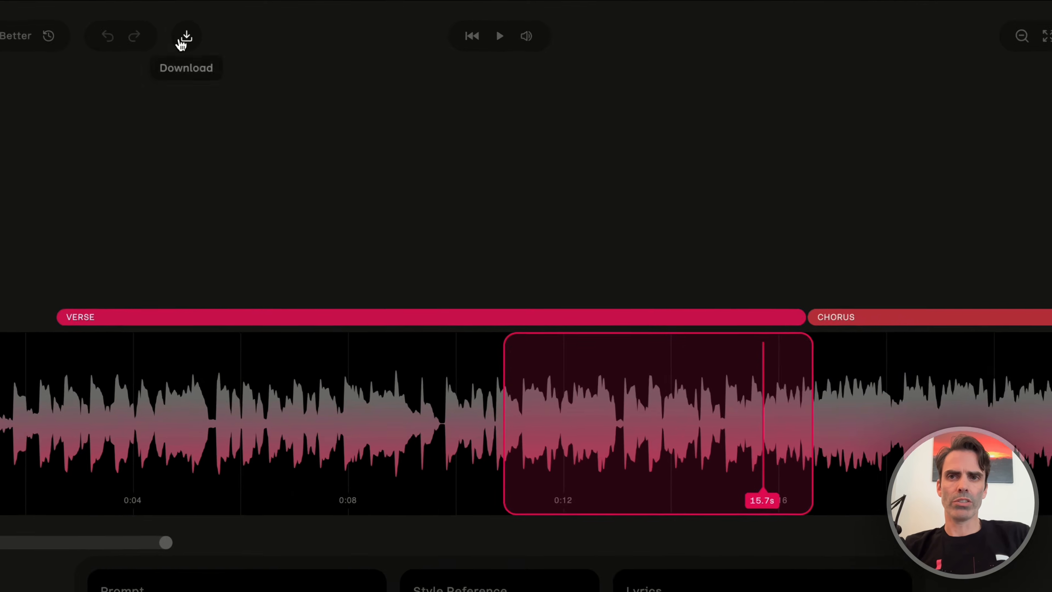
View the song's download options with WAV as the file type and close them without downloading.
left_click(228, 24)
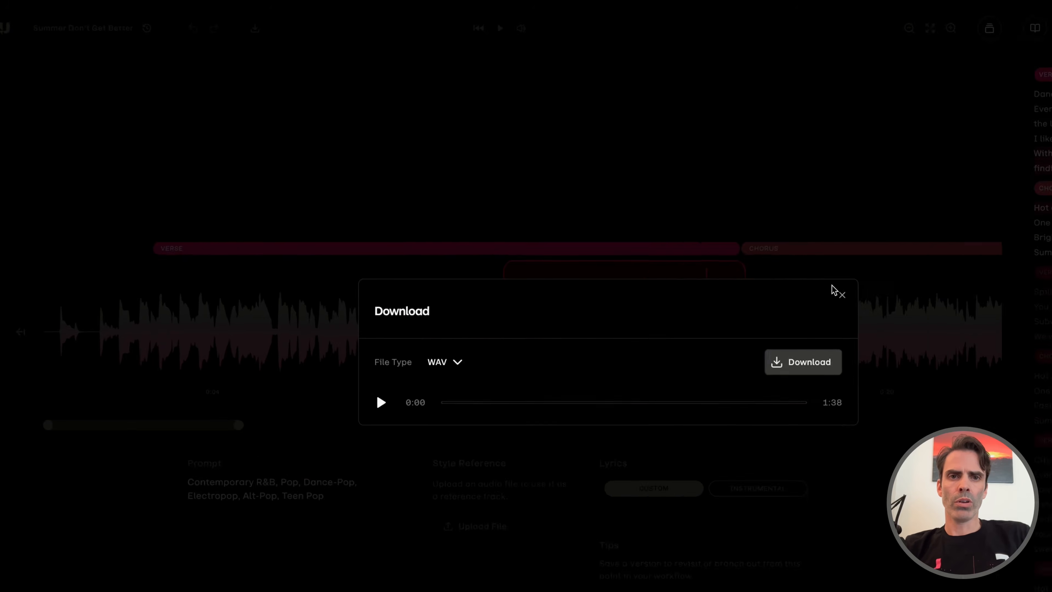
left_click(842, 294)
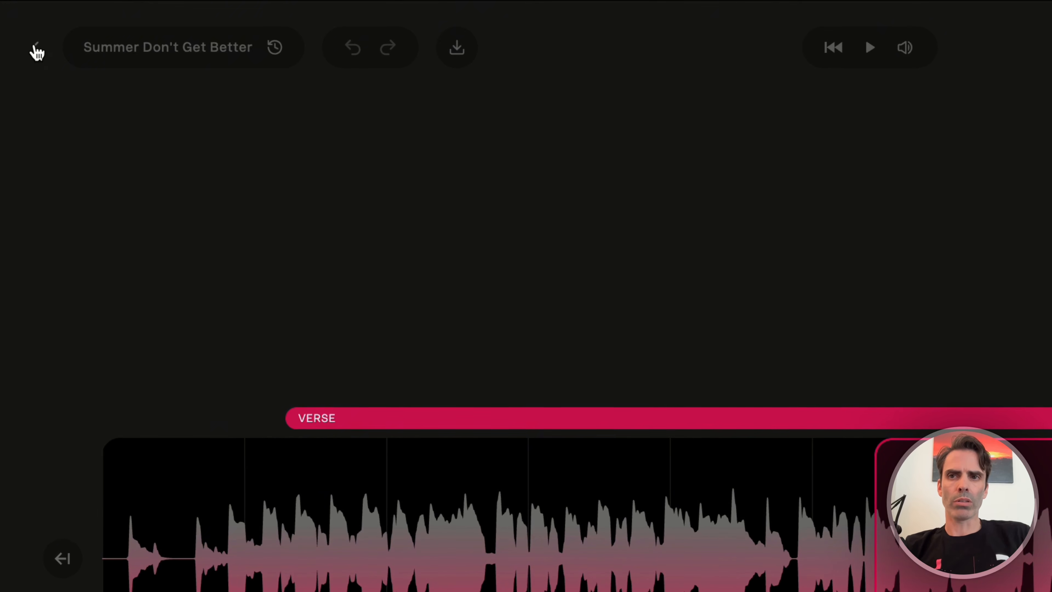
Leave the session and open the library folder "Summer Don't Get Better Than This" inside Sessions.
left_click(36, 52)
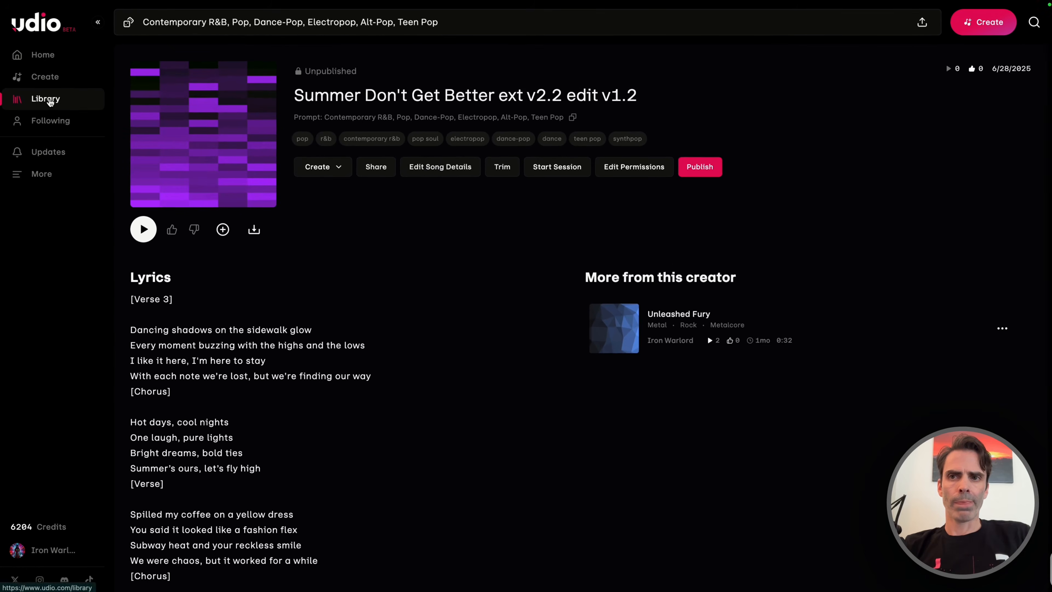
left_click(49, 100)
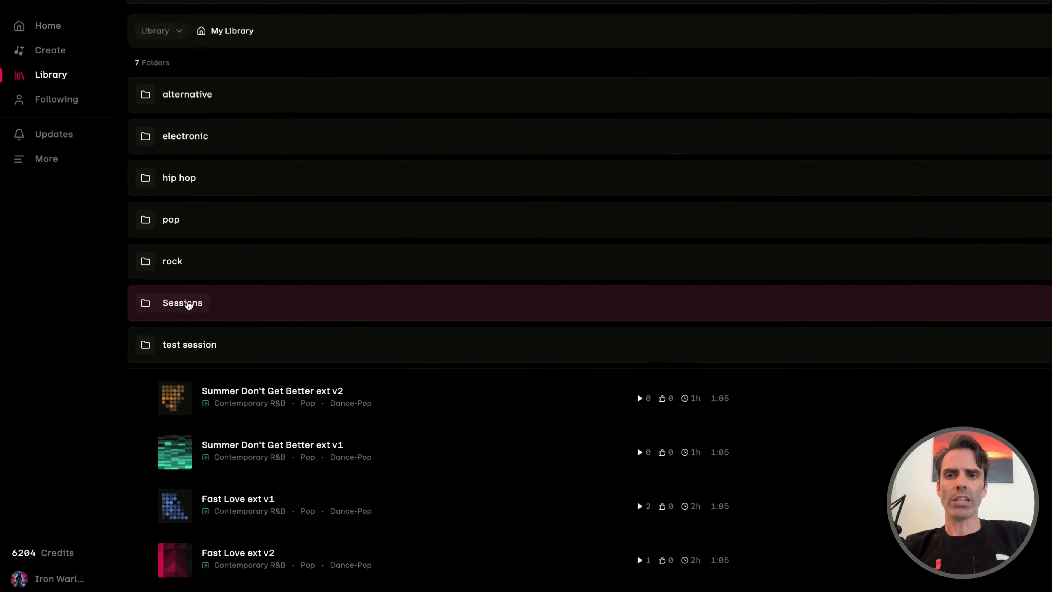
left_click(188, 304)
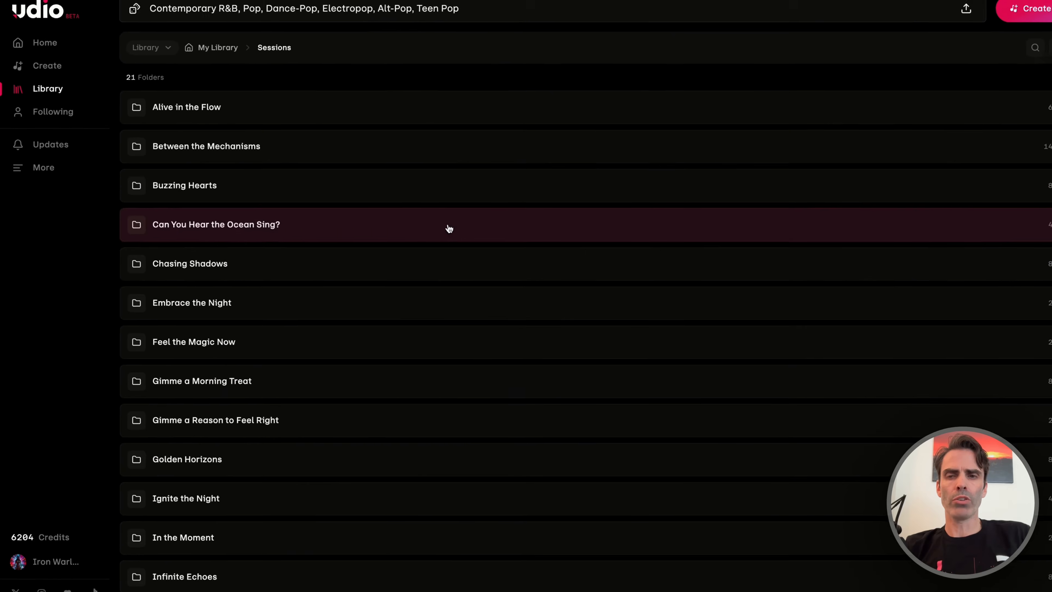
scroll(525, 370, "down", 8)
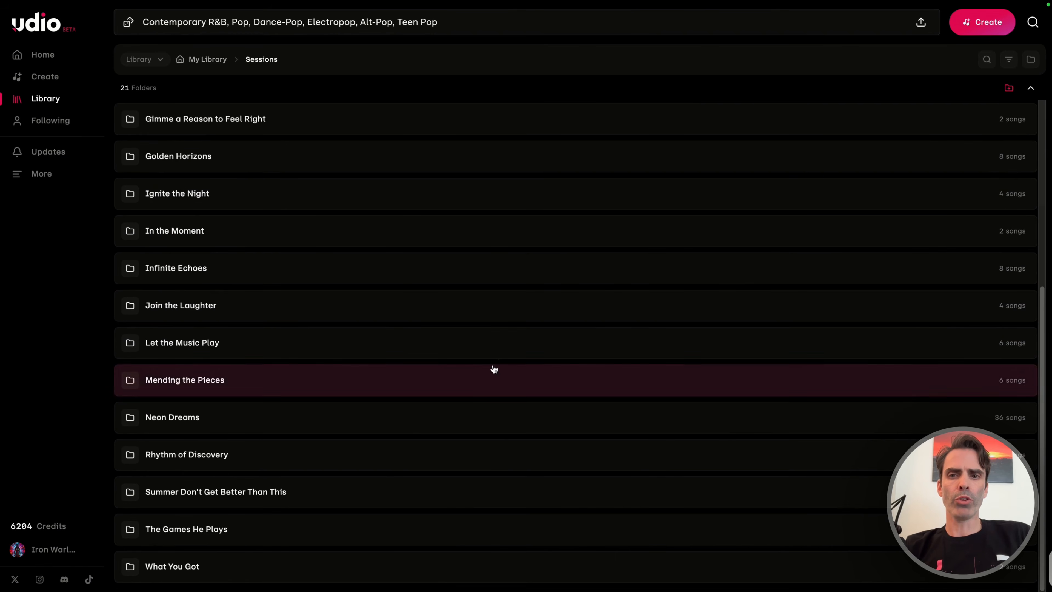
left_click(253, 485)
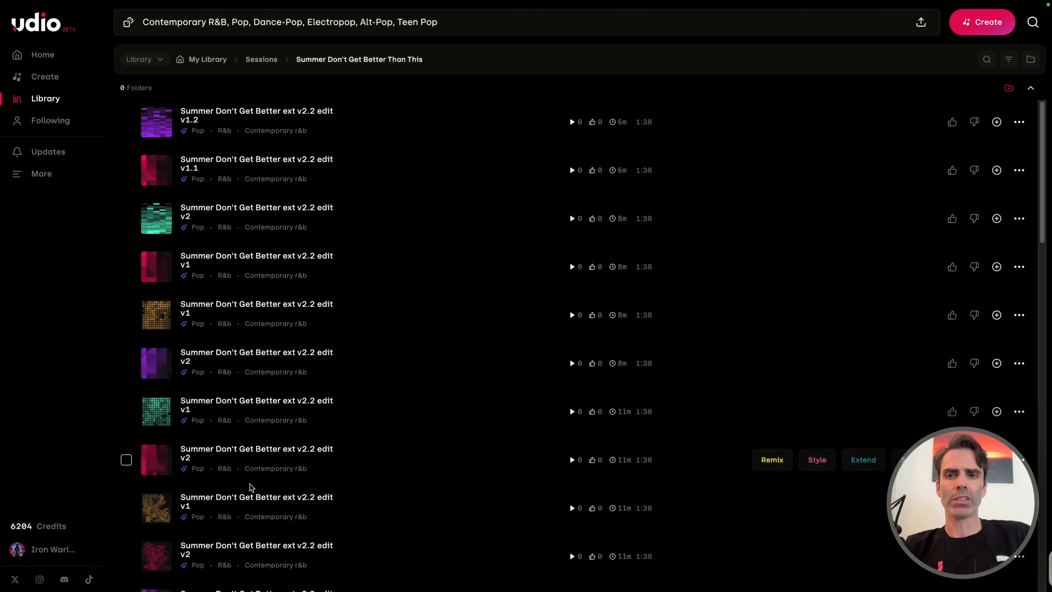